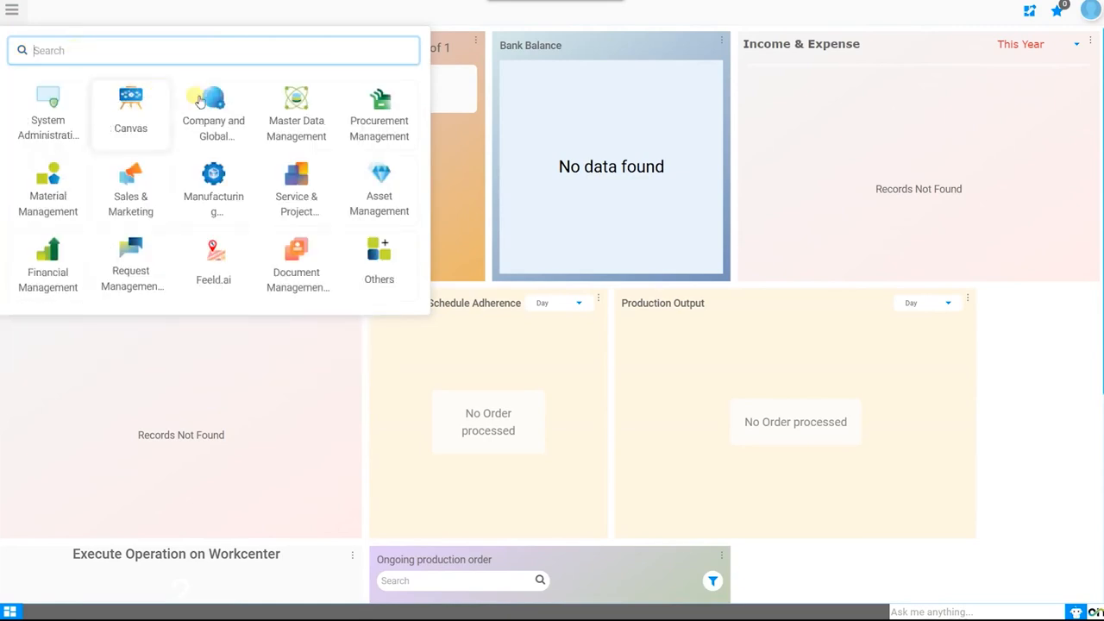
Open the Product Master window from Master Data Management and view its list of existing records
left_click(301, 113)
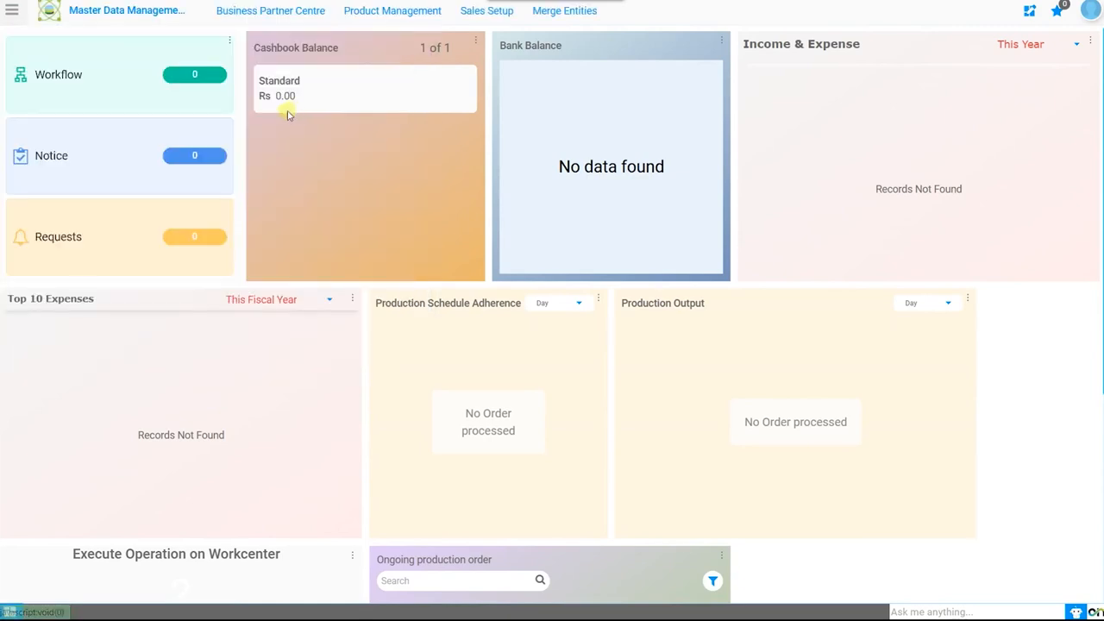
left_click(373, 14)
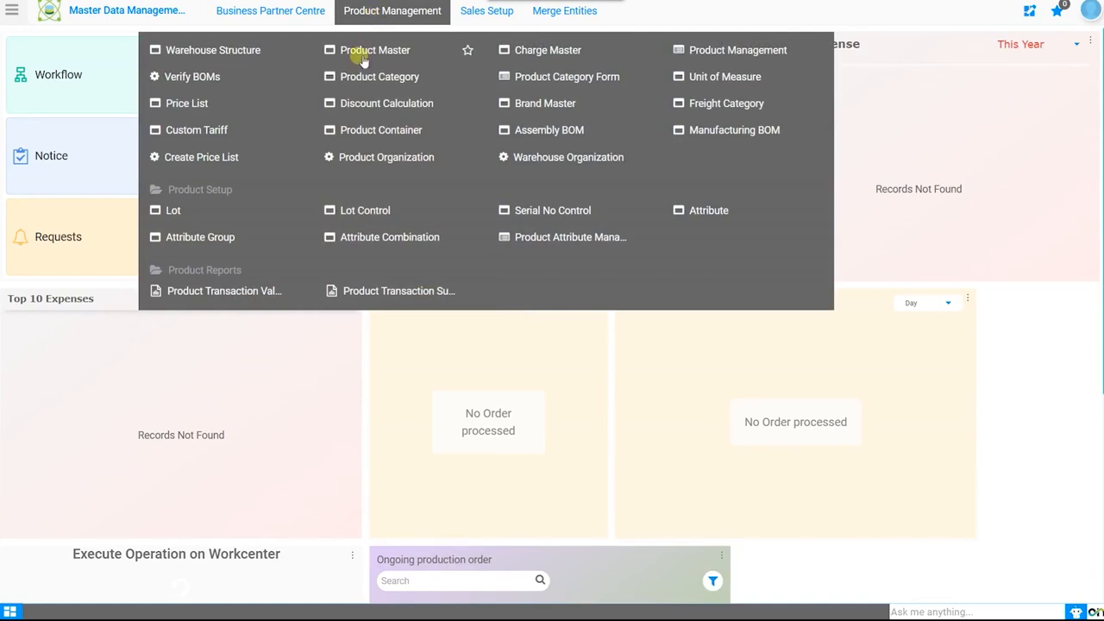
left_click(363, 54)
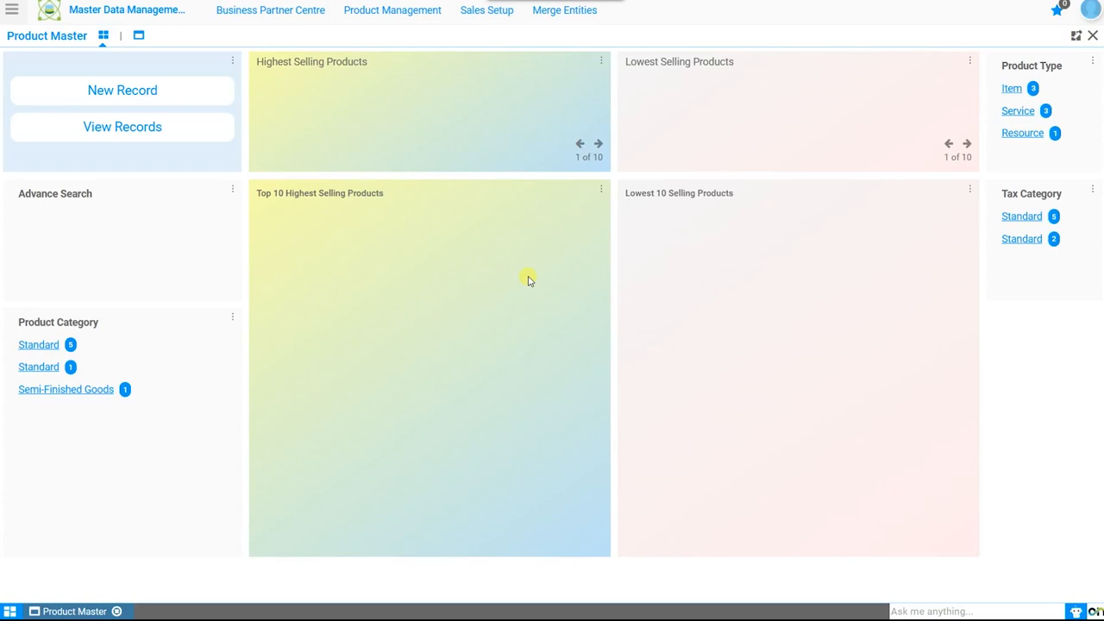
left_click(140, 129)
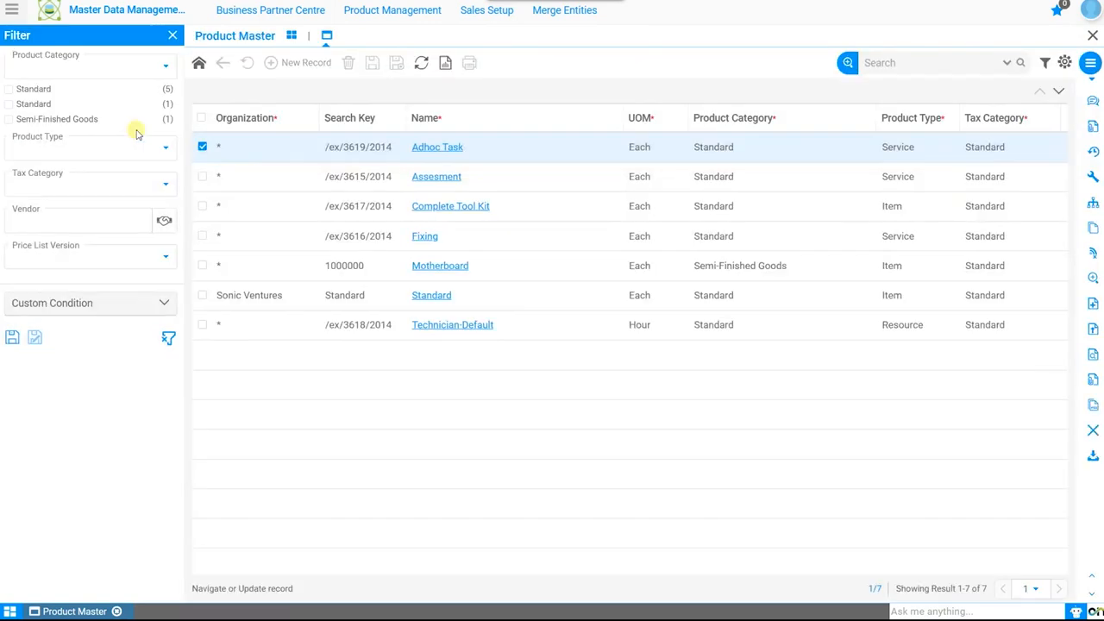
left_click(121, 304)
left_click(101, 371)
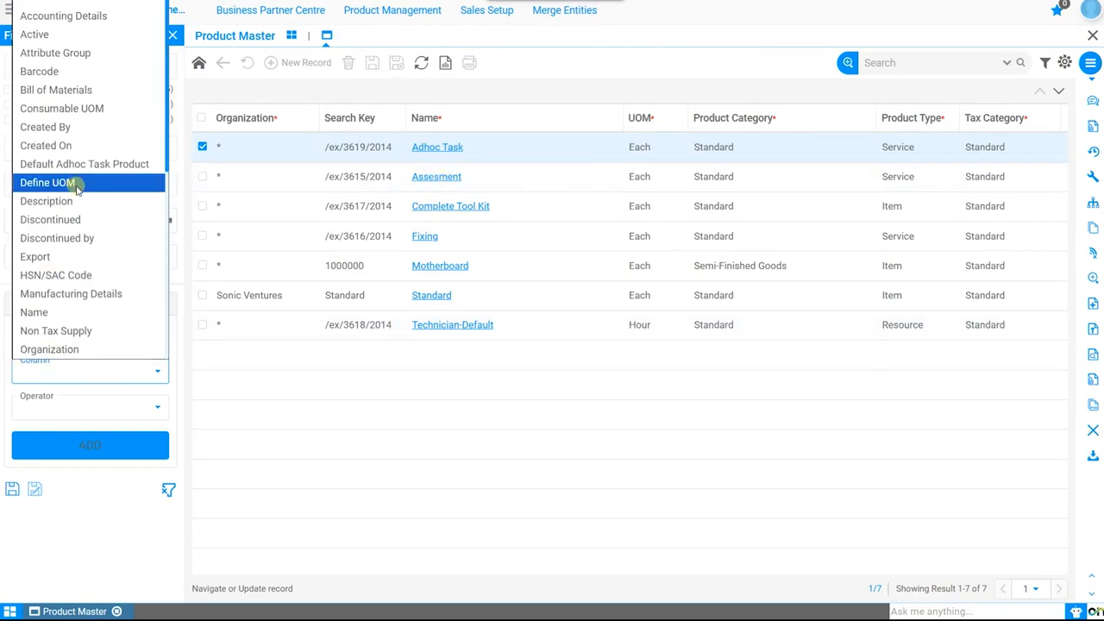
left_click(93, 510)
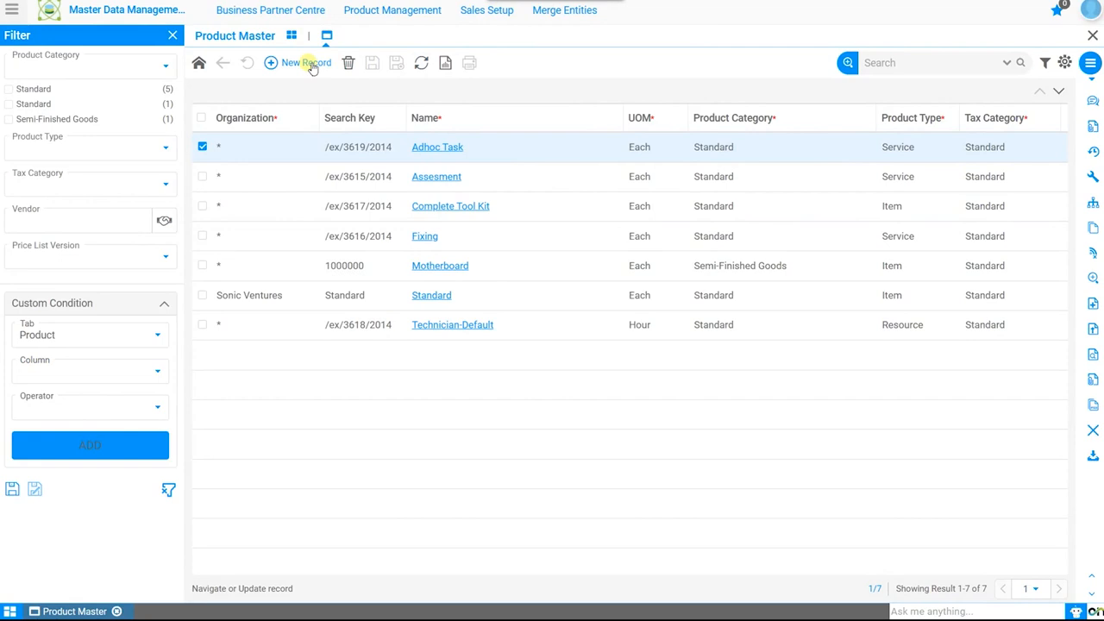
Start a new product record and set its organization to *
left_click(313, 66)
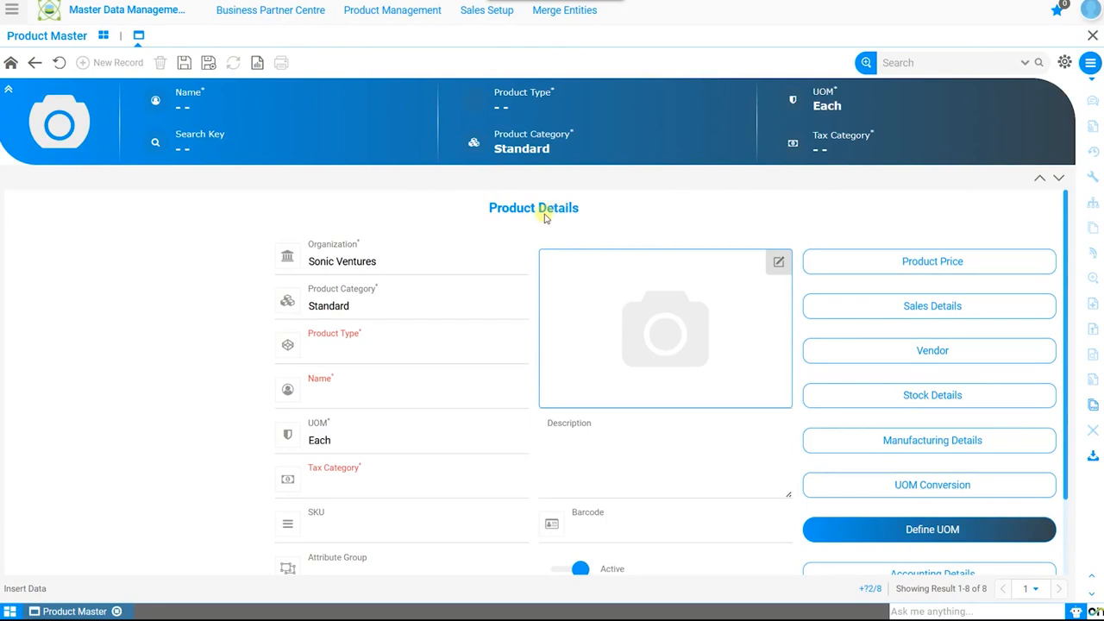
left_click(409, 261)
left_click(376, 284)
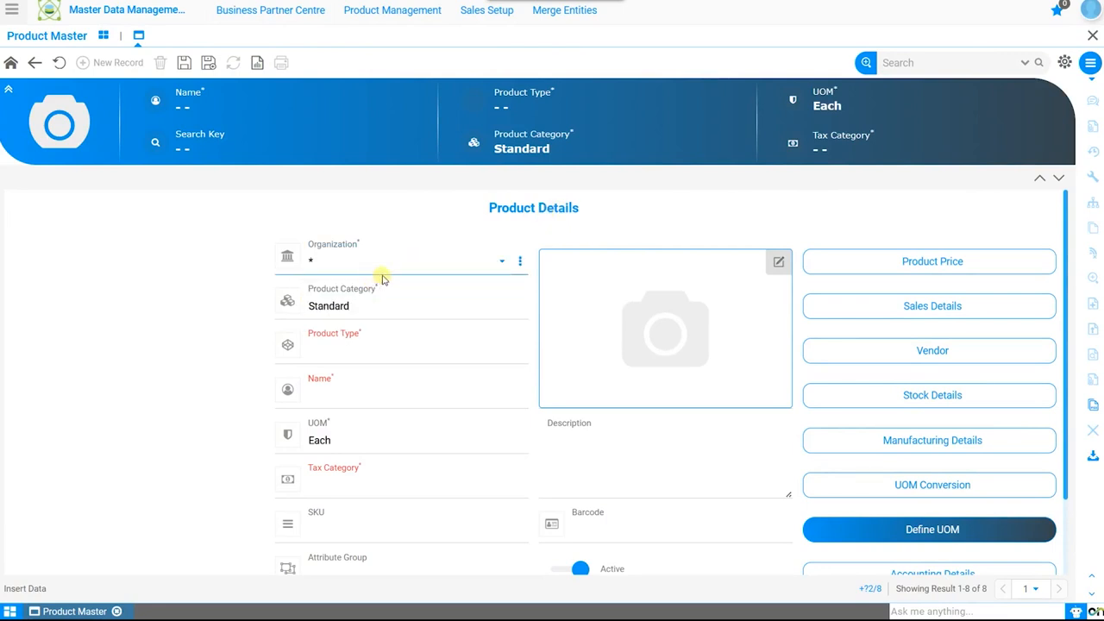
Set the product category to Finished Goods and name the product Lenavo Laptop
left_click(393, 306)
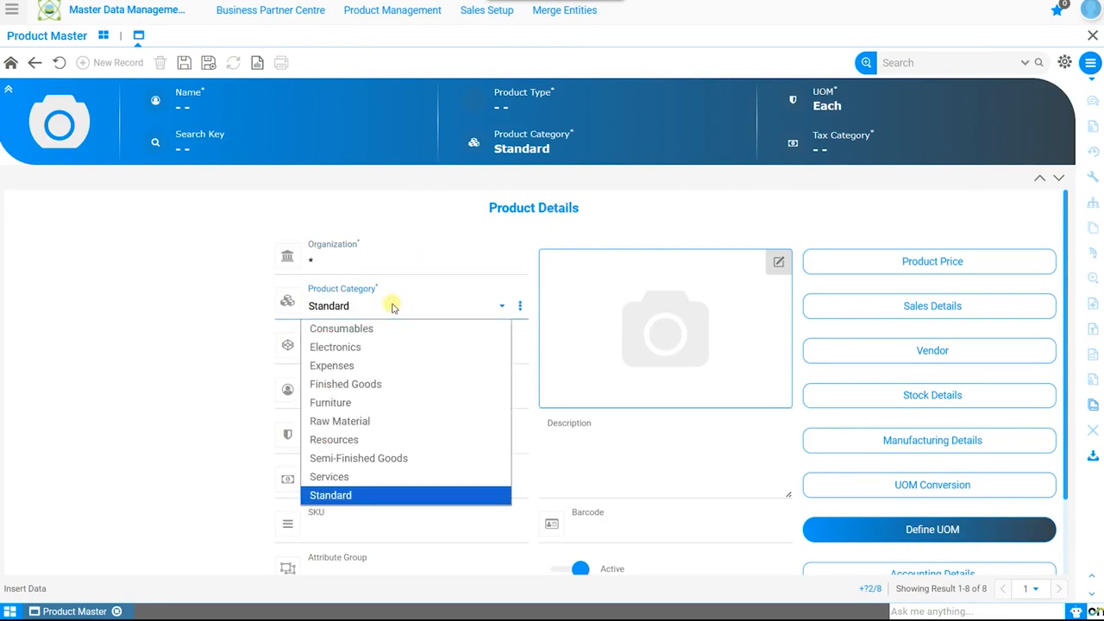
left_click(365, 385)
left_click(359, 395)
type("Lenavo Laptop")
left_click(230, 415)
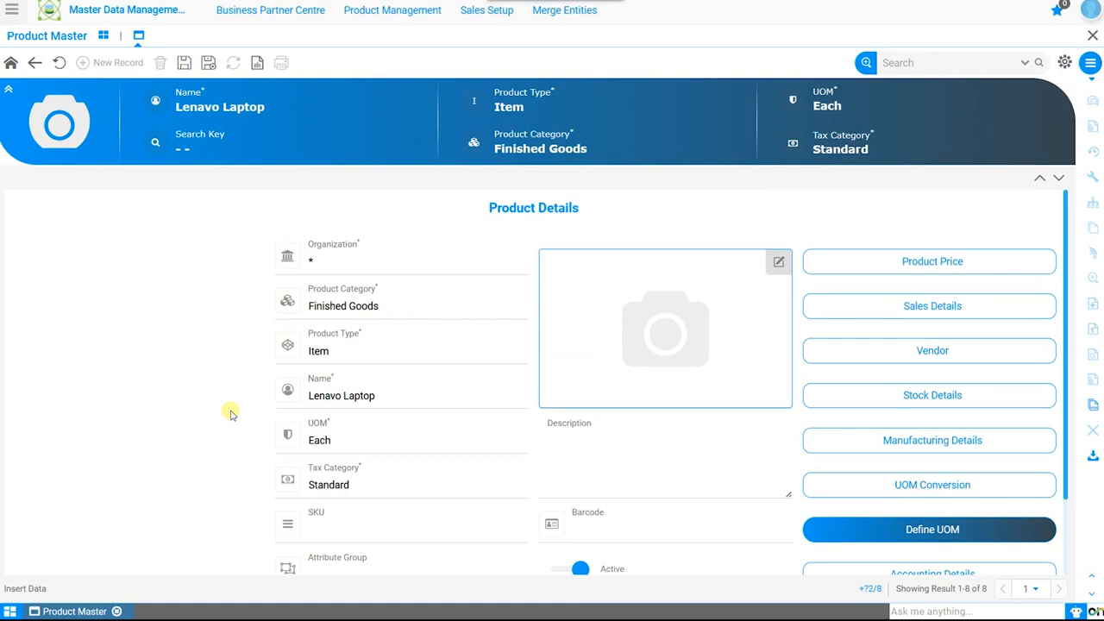
Set the new product's tax category to Standard
scroll(476, 446, "down", 1)
left_click(475, 416)
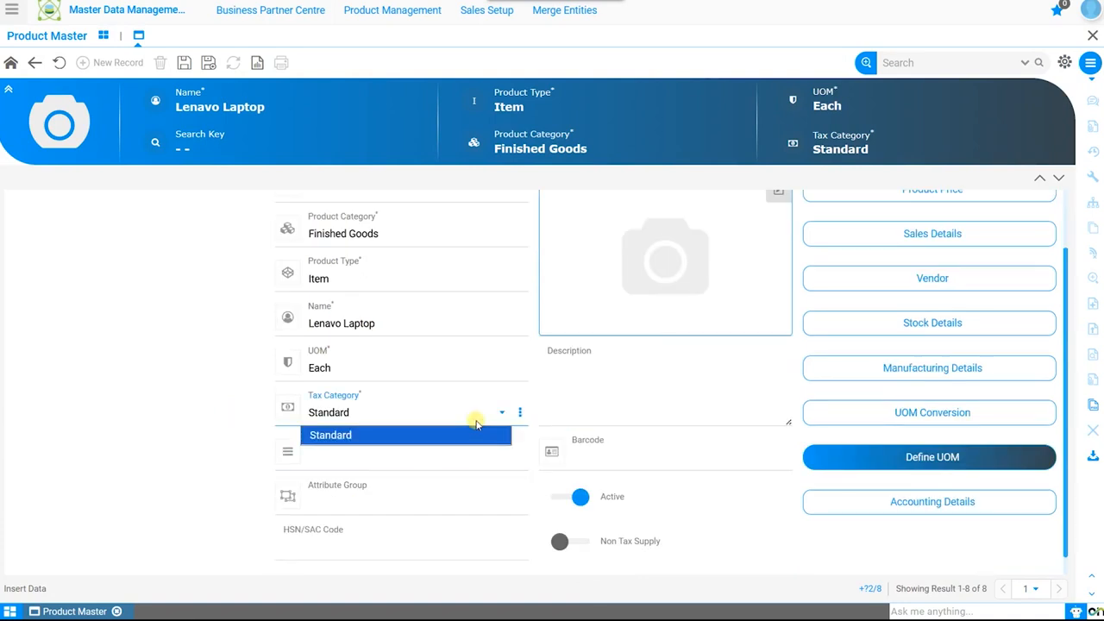
left_click(457, 435)
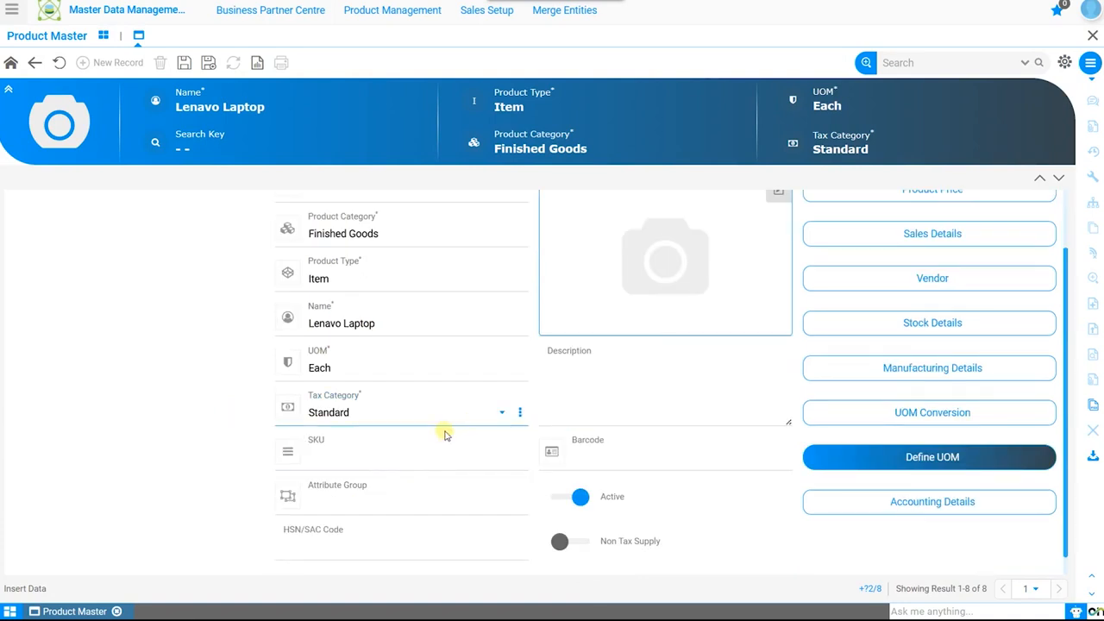
left_click(645, 395)
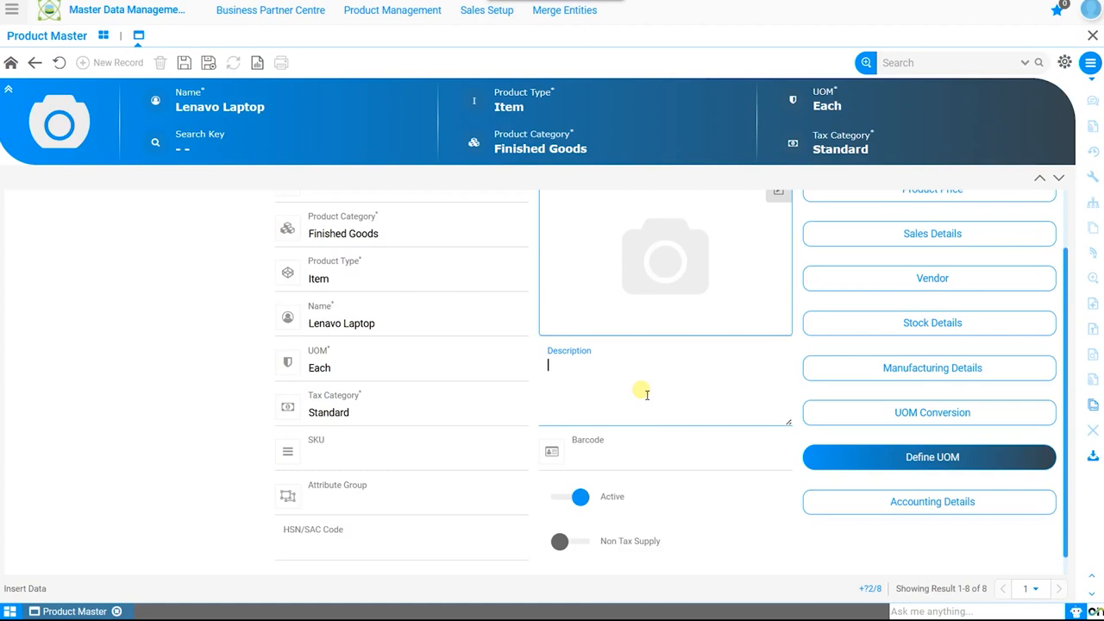
left_click(360, 452)
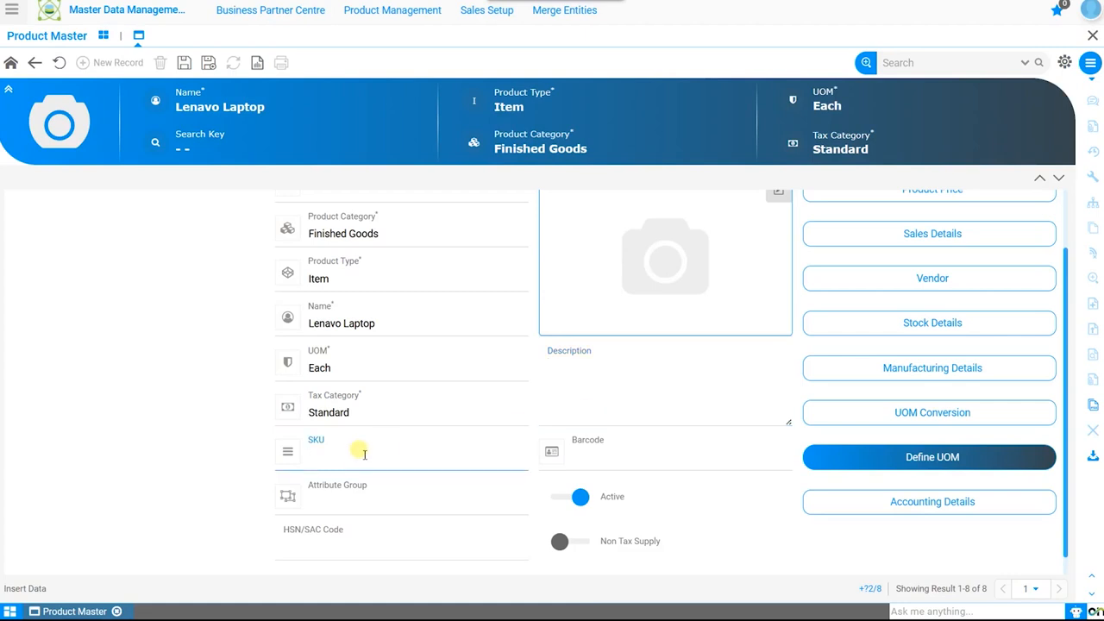
left_click(596, 459)
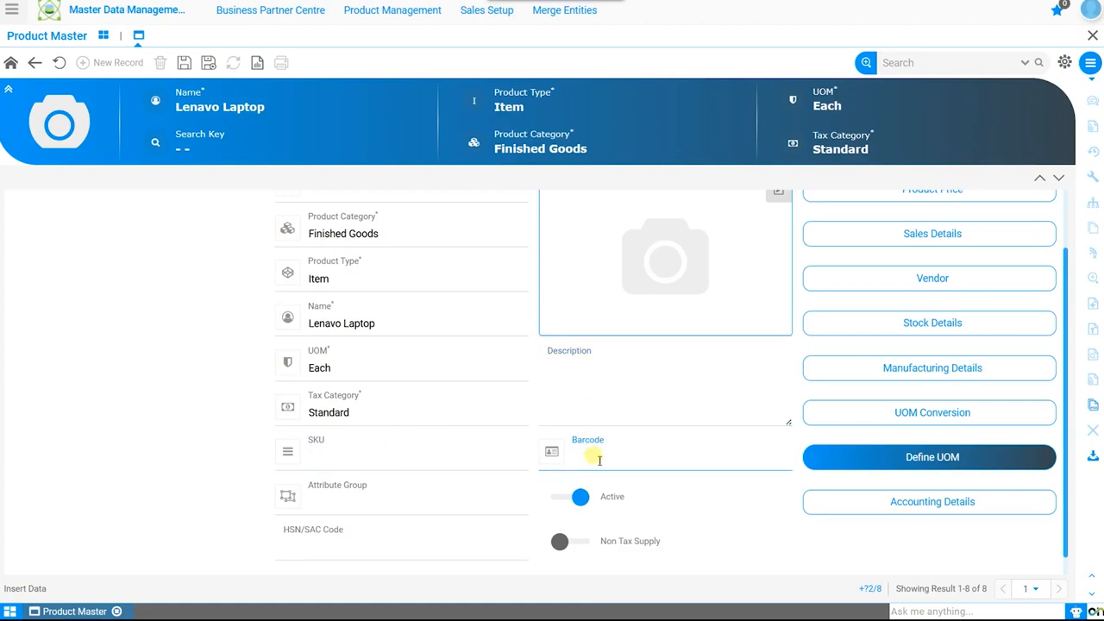
Assign the Product Serial No attribute group to the product and save the record
left_click(401, 501)
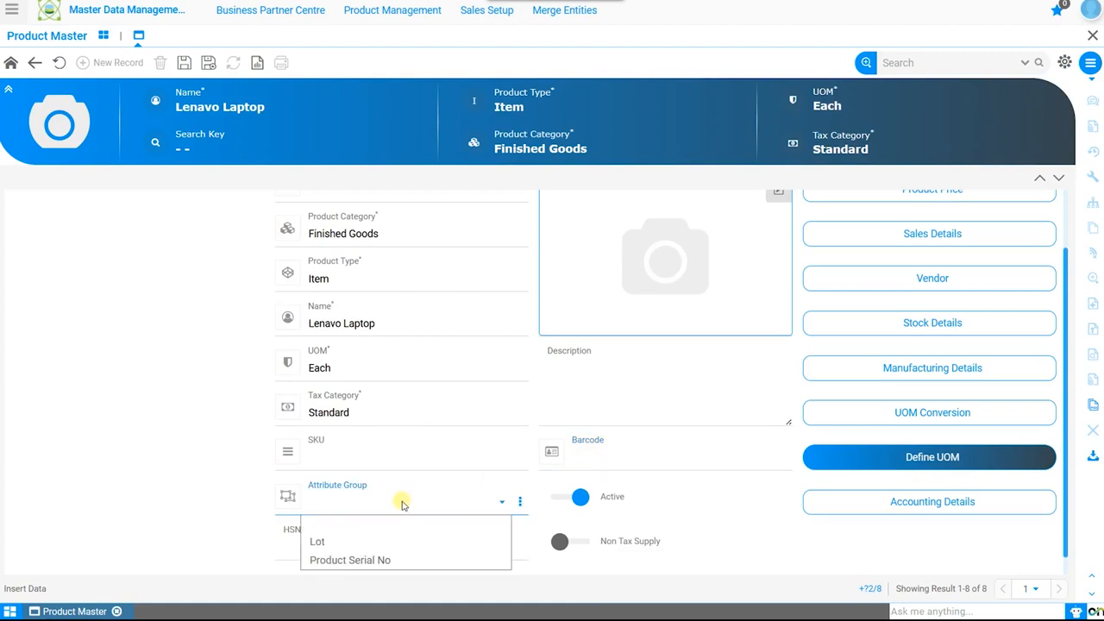
left_click(409, 560)
left_click(324, 549)
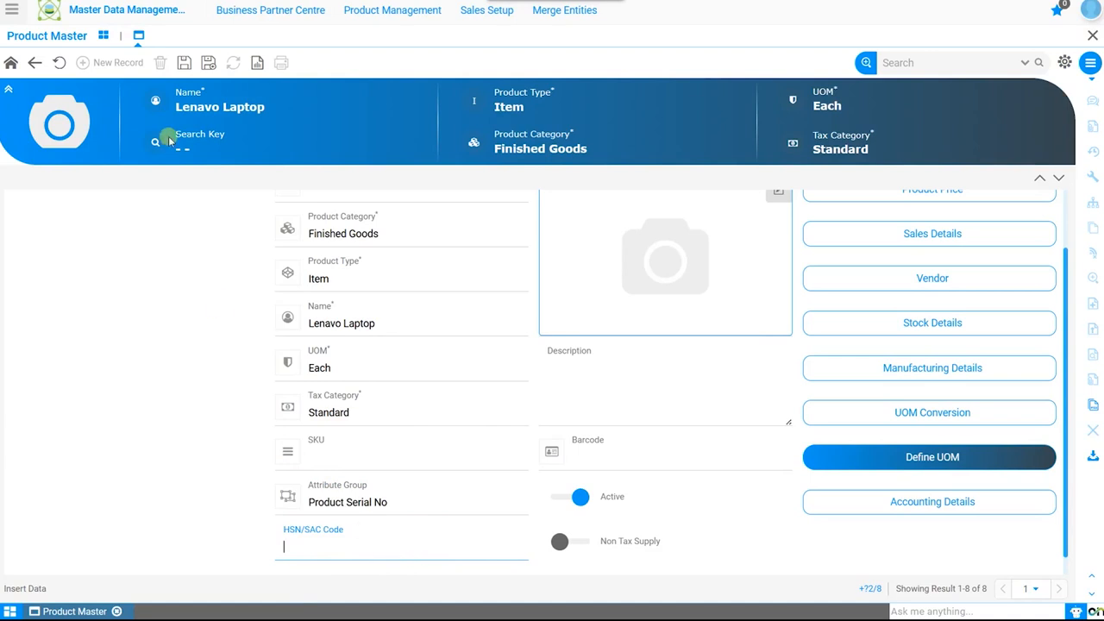
left_click(184, 63)
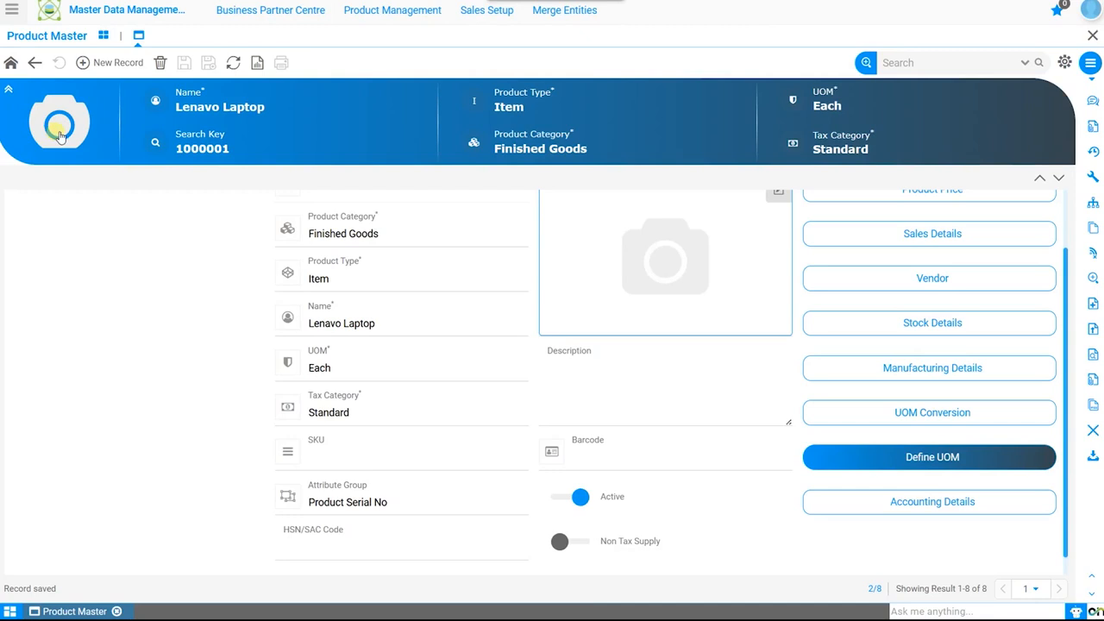
Add a product price record for the Lenavo Laptop using the INR Purchase Price Version-1 price list version
scroll(723, 248, "up", 2)
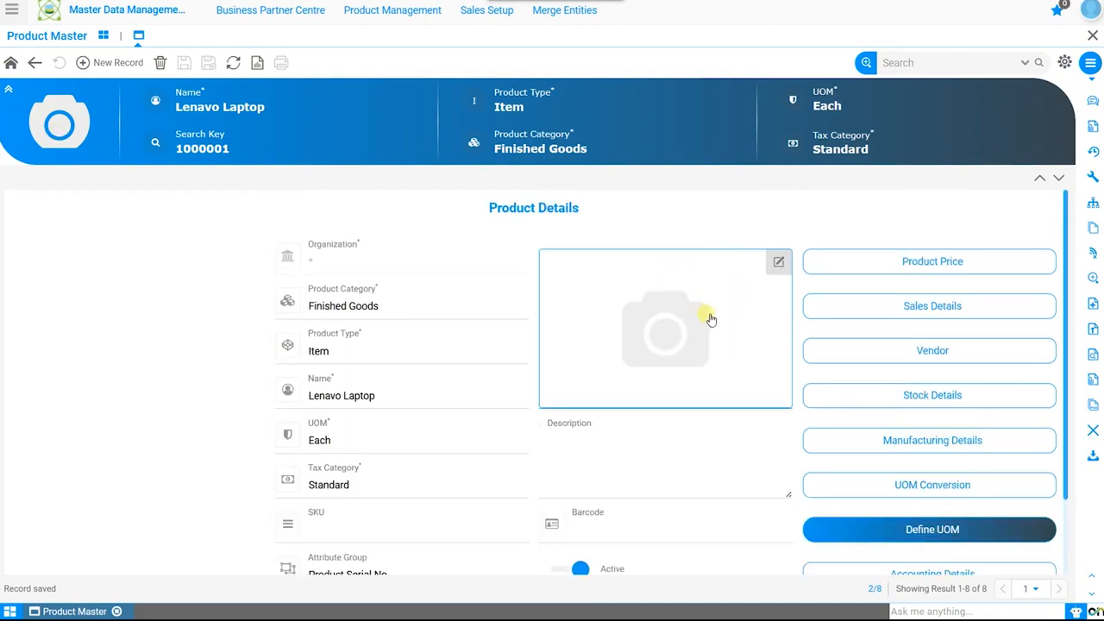
left_click(974, 265)
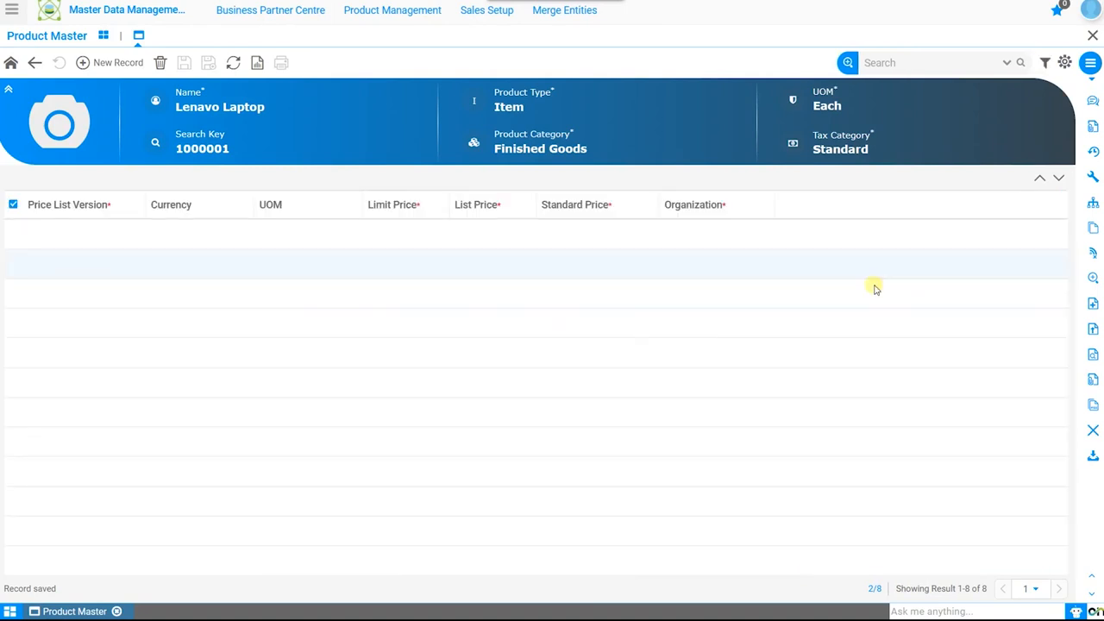
left_click(130, 69)
left_click(468, 313)
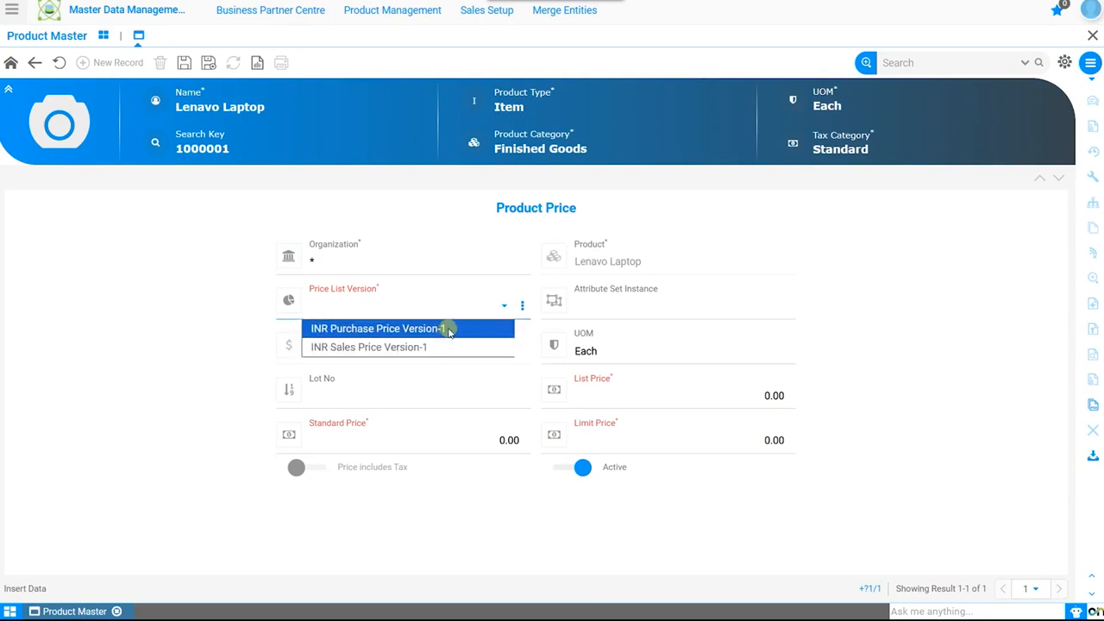
left_click(448, 330)
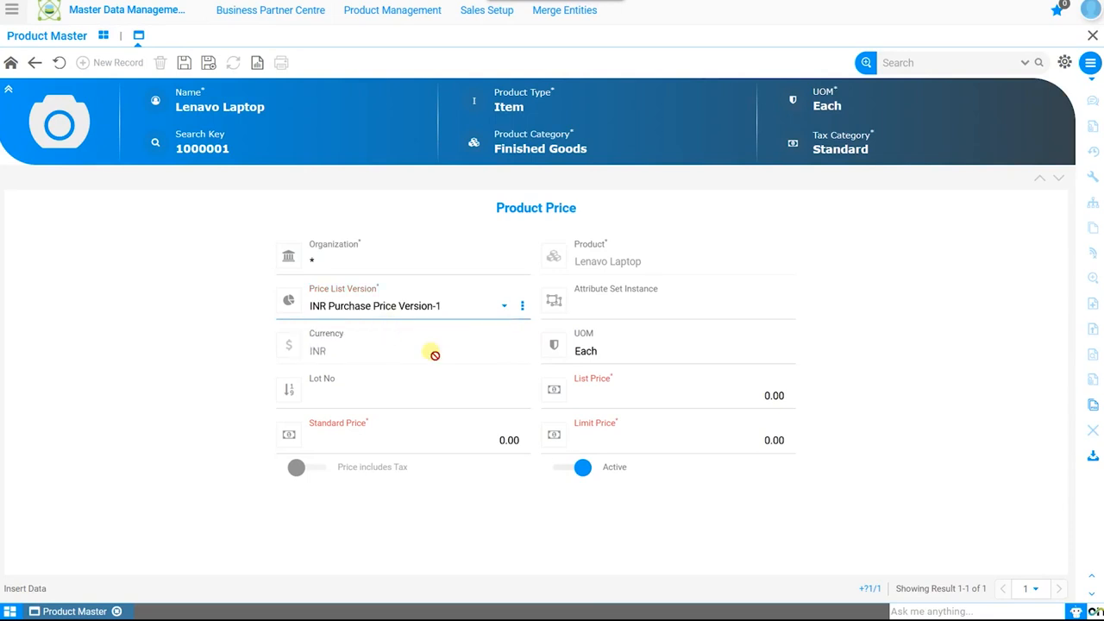
Set the purchase list price to 75,000, standard price to 70,000 and limit price to 65,000, and save the record
left_click(763, 399)
type("75,000")
left_click(475, 442)
key("ctrl+a")
type("70000")
left_click(742, 446)
key("ctrl+a")
type("65000")
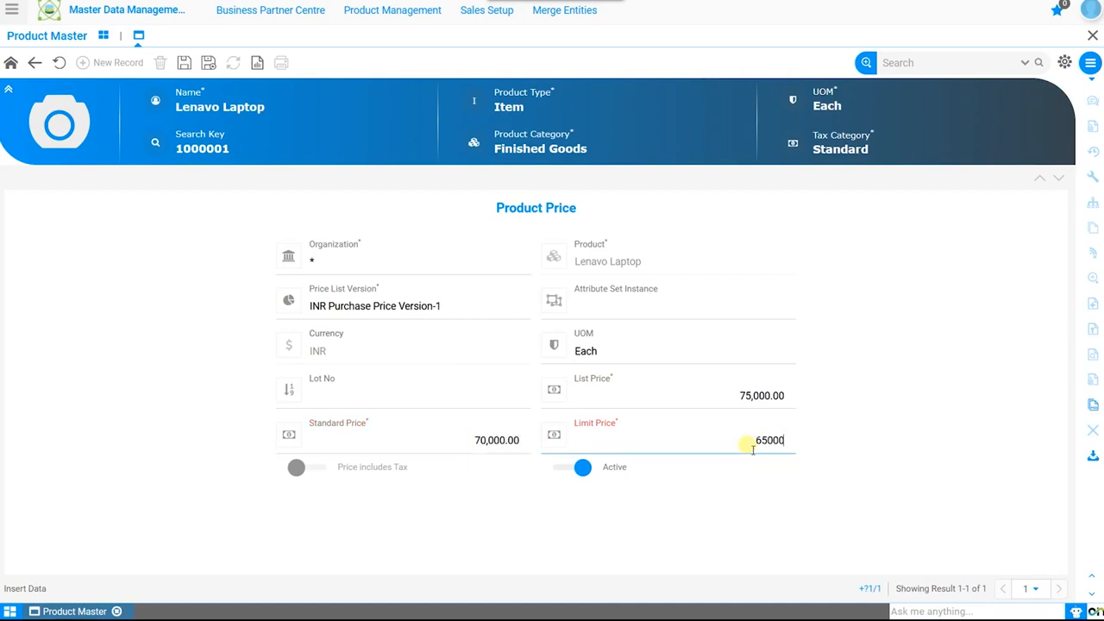
left_click(638, 535)
left_click(693, 403)
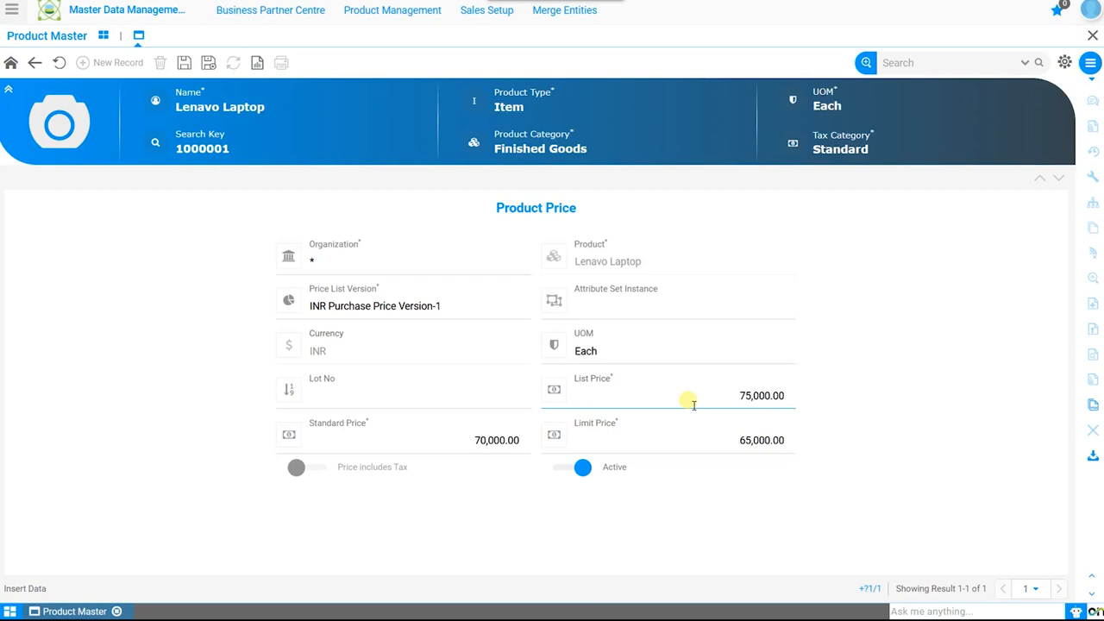
left_click(185, 63)
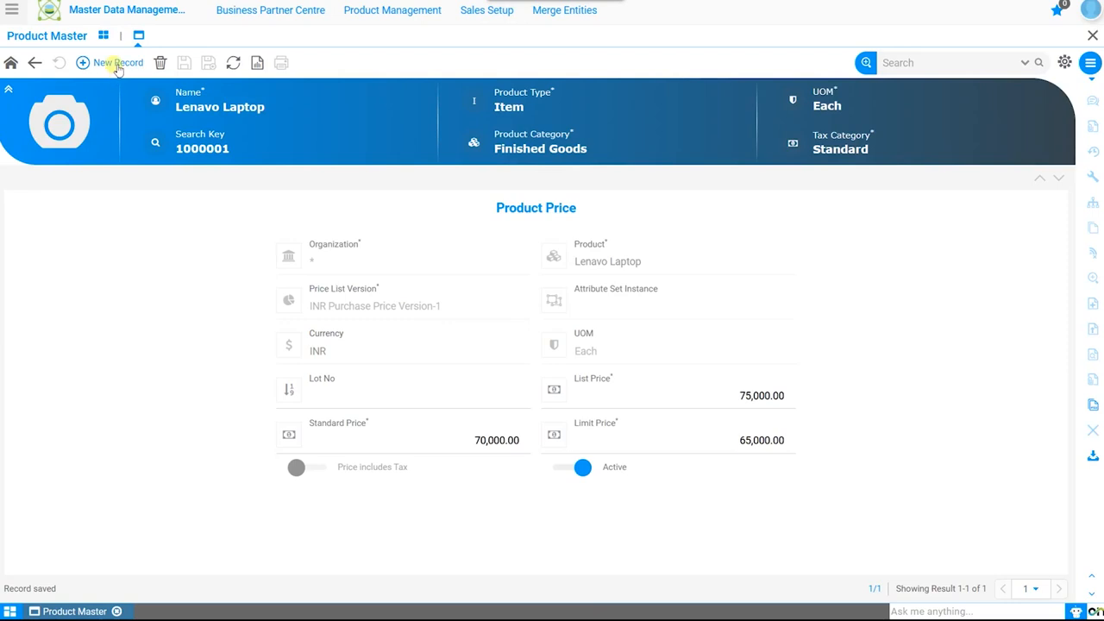
Add a second product price record with the INR Sales Price Version-1 price list version
left_click(117, 69)
left_click(399, 307)
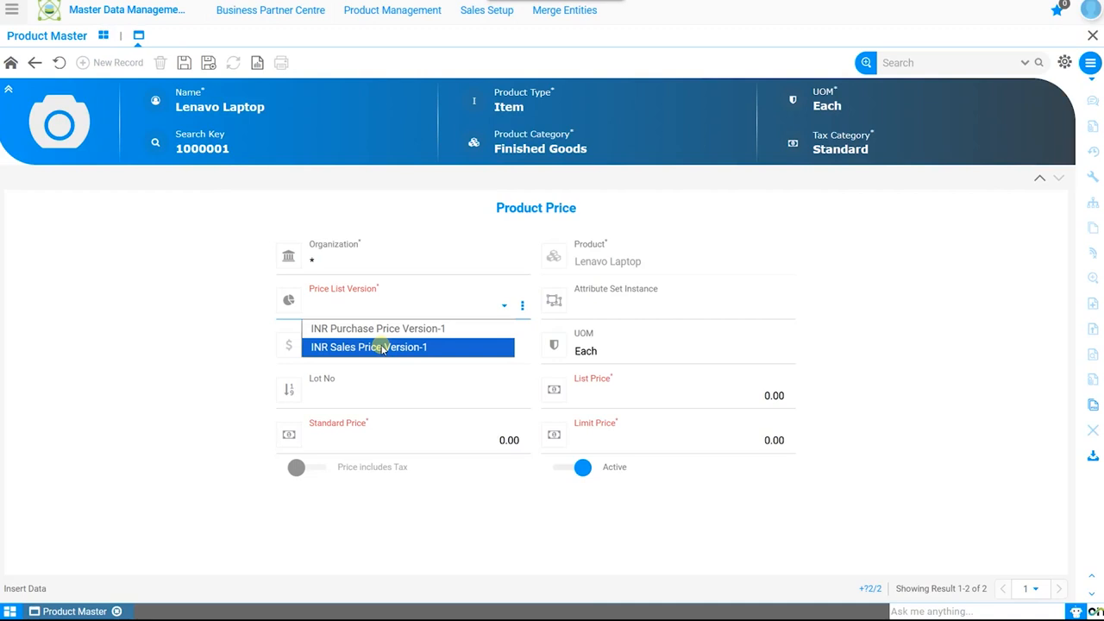
left_click(383, 348)
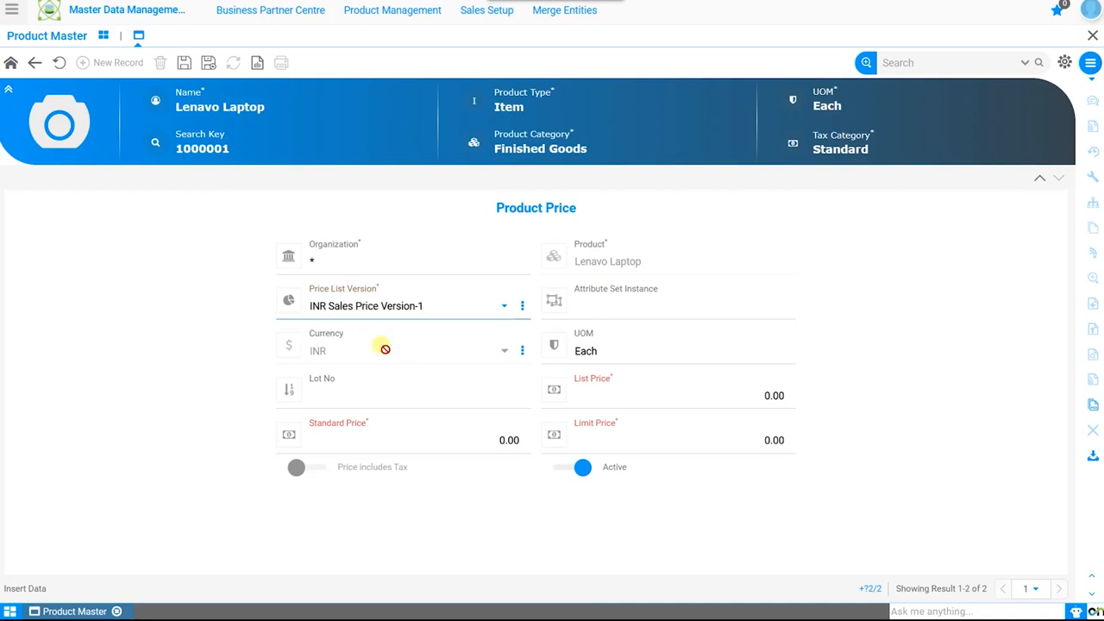
Set the sales list price to 125,000, standard price to 100,000 and limit price to 90,000, and save the record
left_click(738, 398)
type("125,000")
left_click(505, 438)
type("100000")
left_click(741, 445)
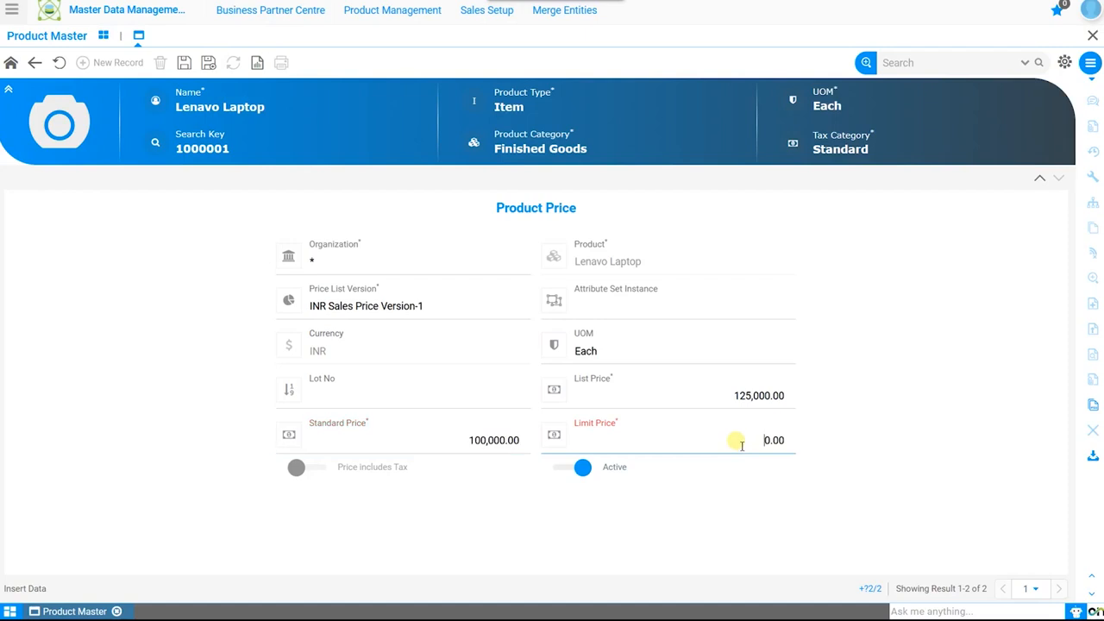
type("90000")
left_click(826, 459)
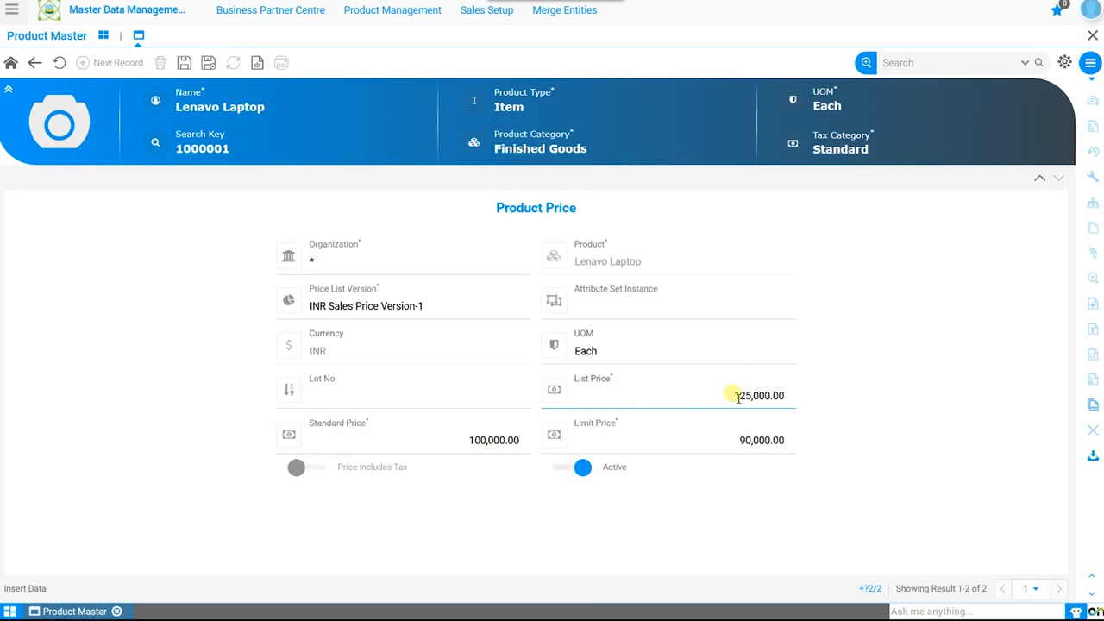
left_click(414, 445)
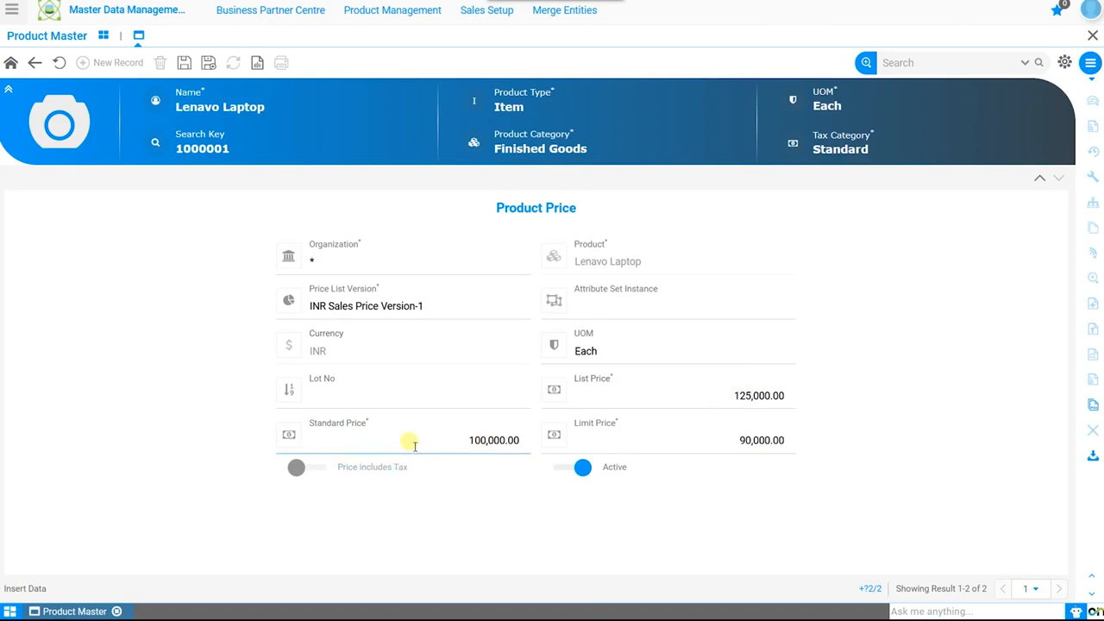
left_click(715, 440)
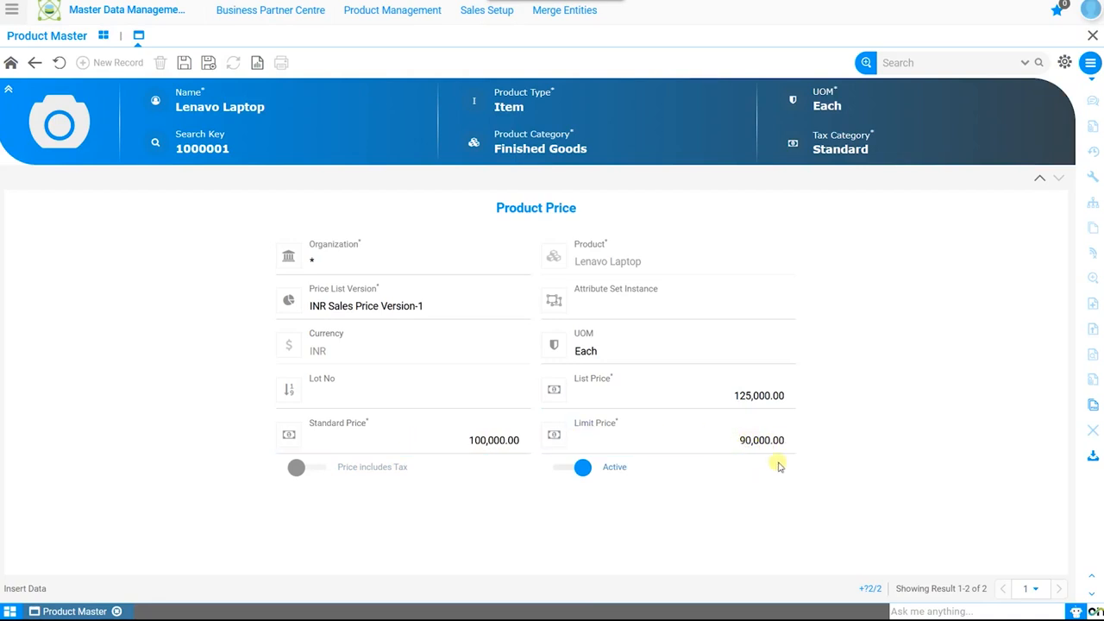
left_click(753, 458)
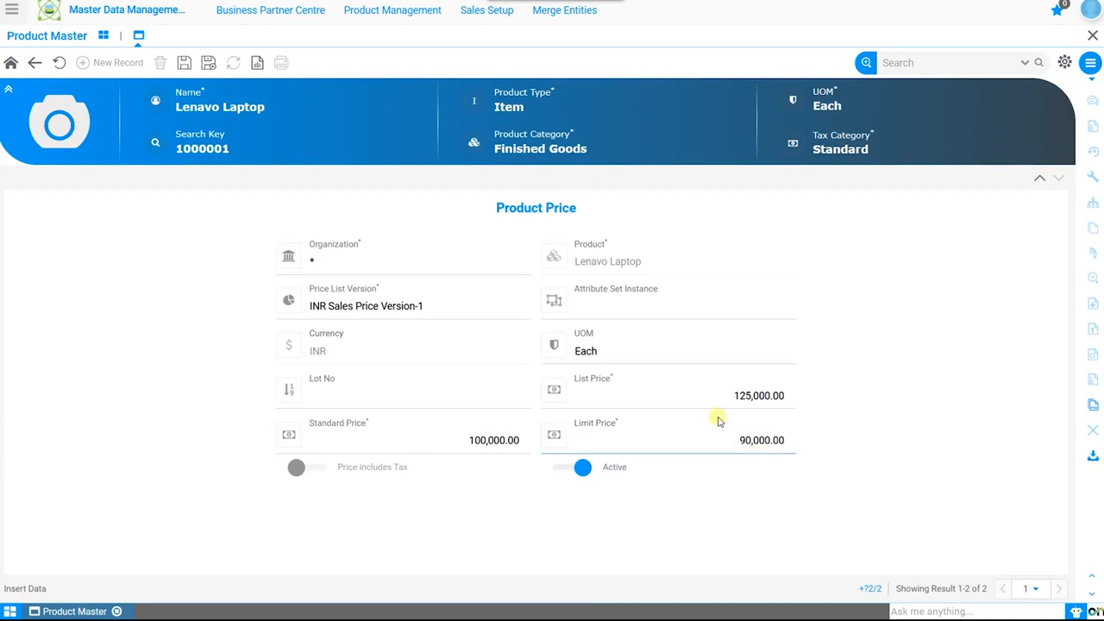
left_click(183, 62)
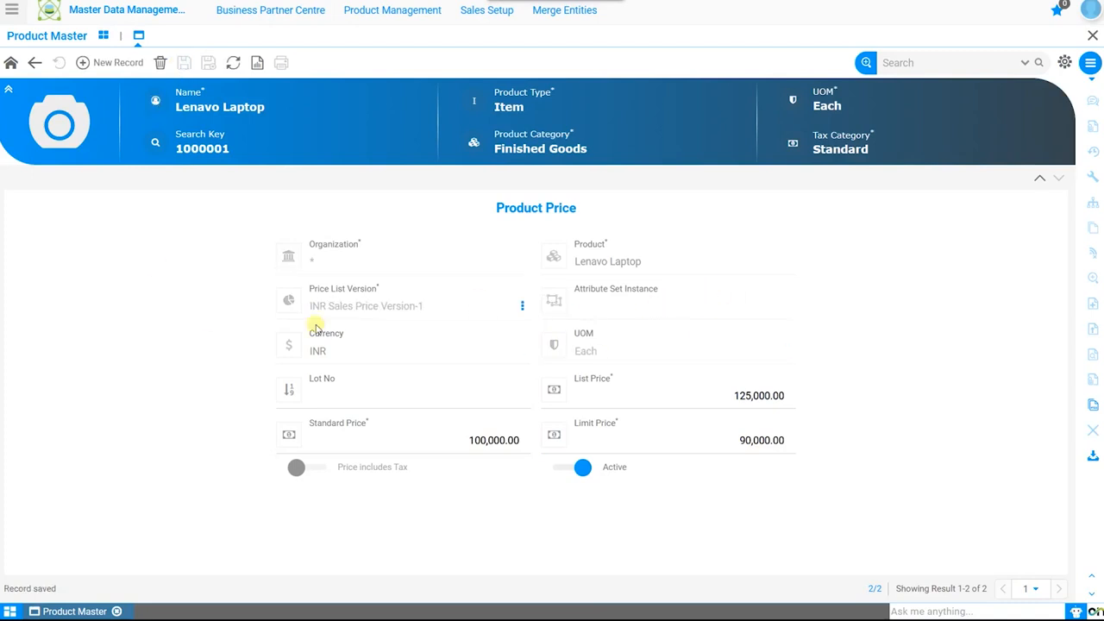
Review the accounting details of the Lenavo Laptop, including its accounting defaults and parameter combinations
left_click(10, 63)
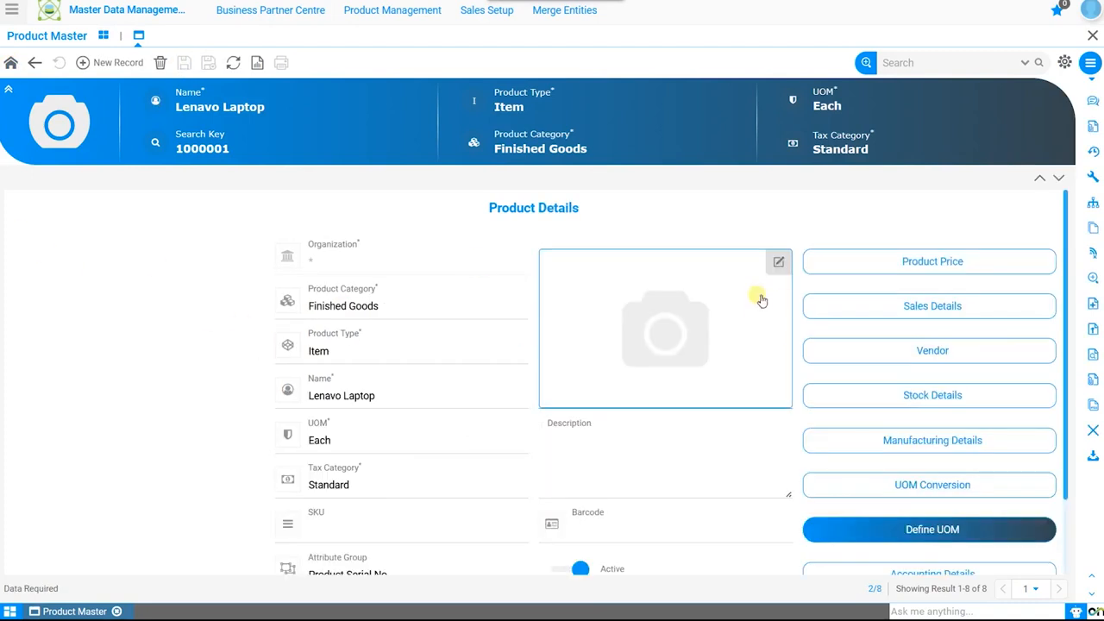
scroll(540, 257, "down", 2)
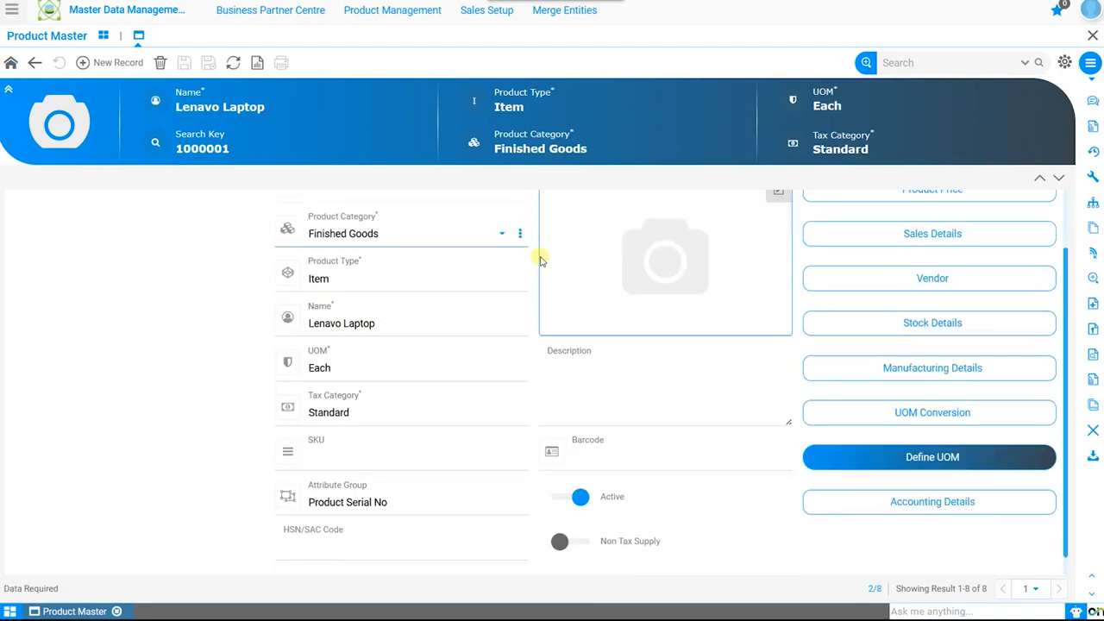
left_click(959, 507)
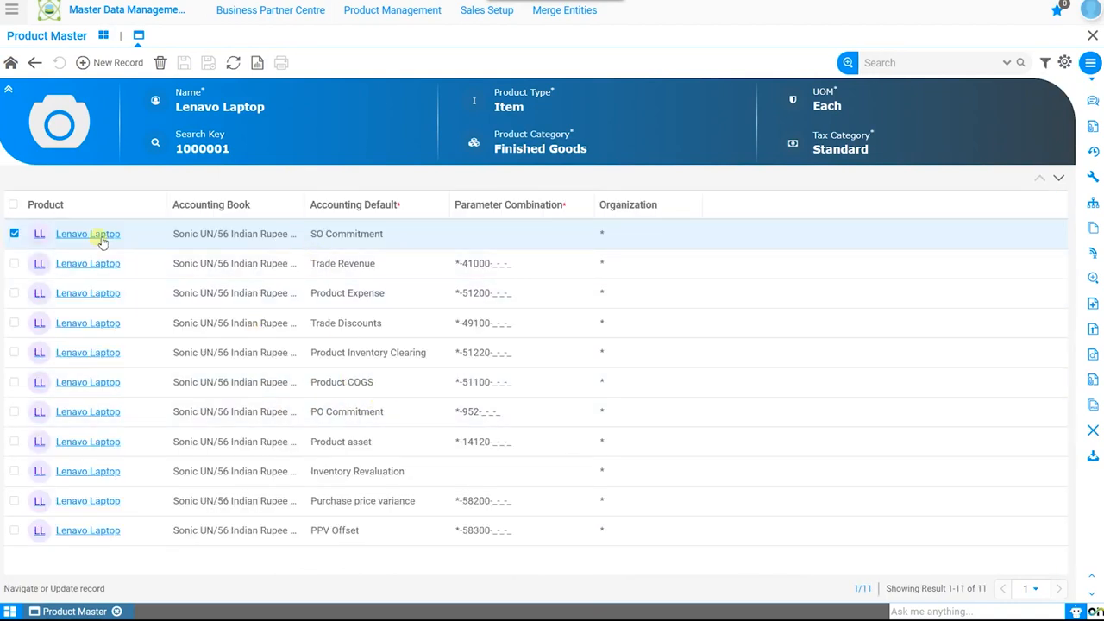
left_click(11, 64)
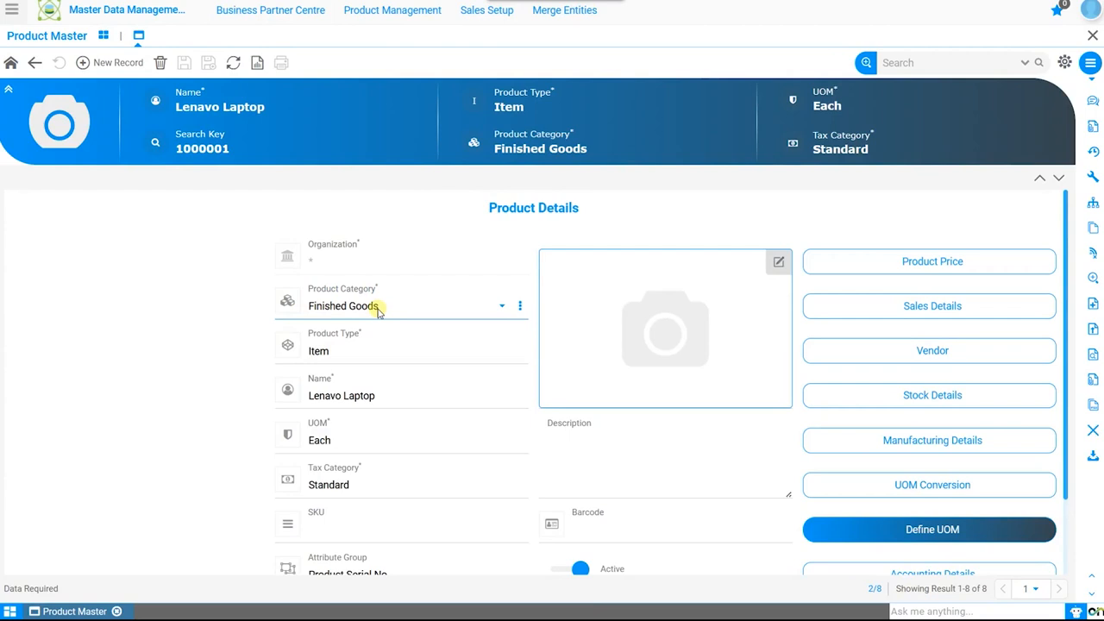
Open the Finished Goods category record from the product's category field and view its assigned products
scroll(377, 313, "down", 1)
left_click(520, 234)
left_click(530, 264)
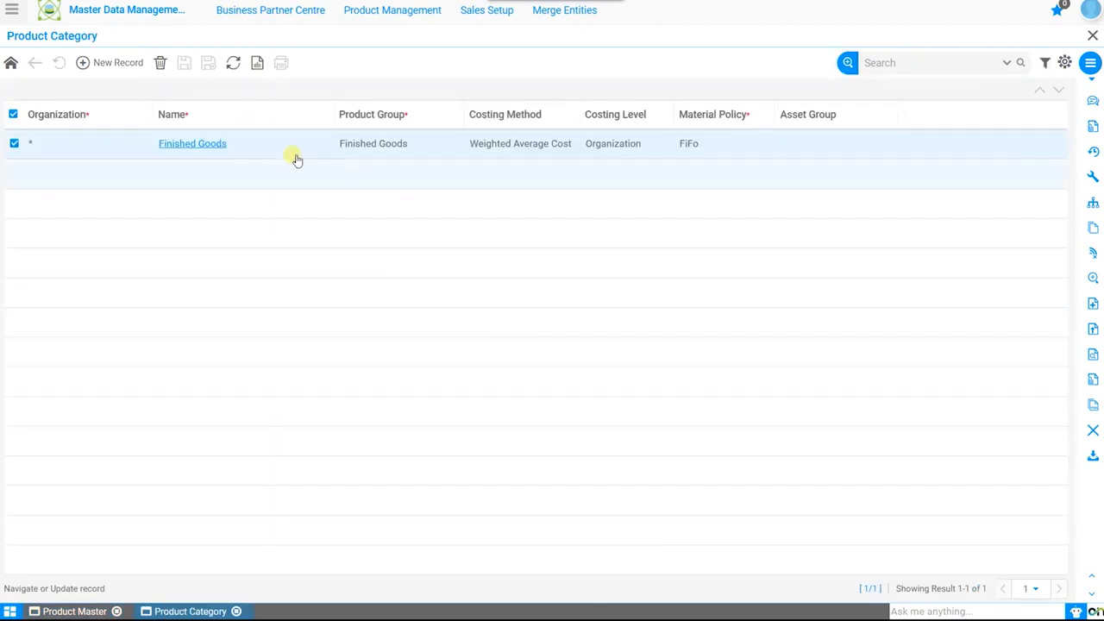
left_click(221, 146)
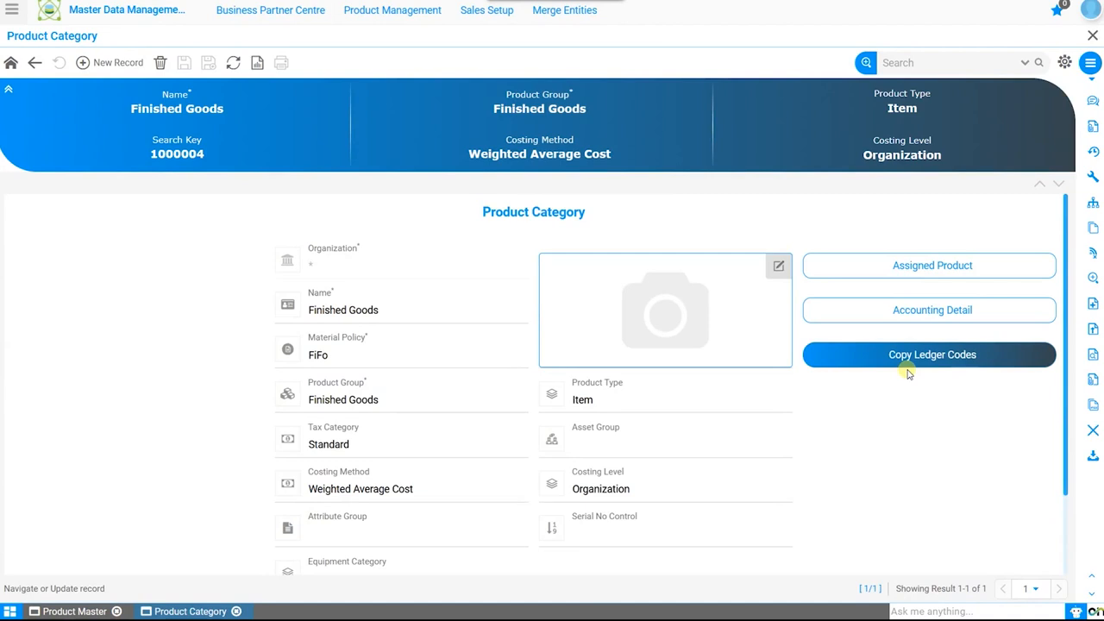
left_click(935, 269)
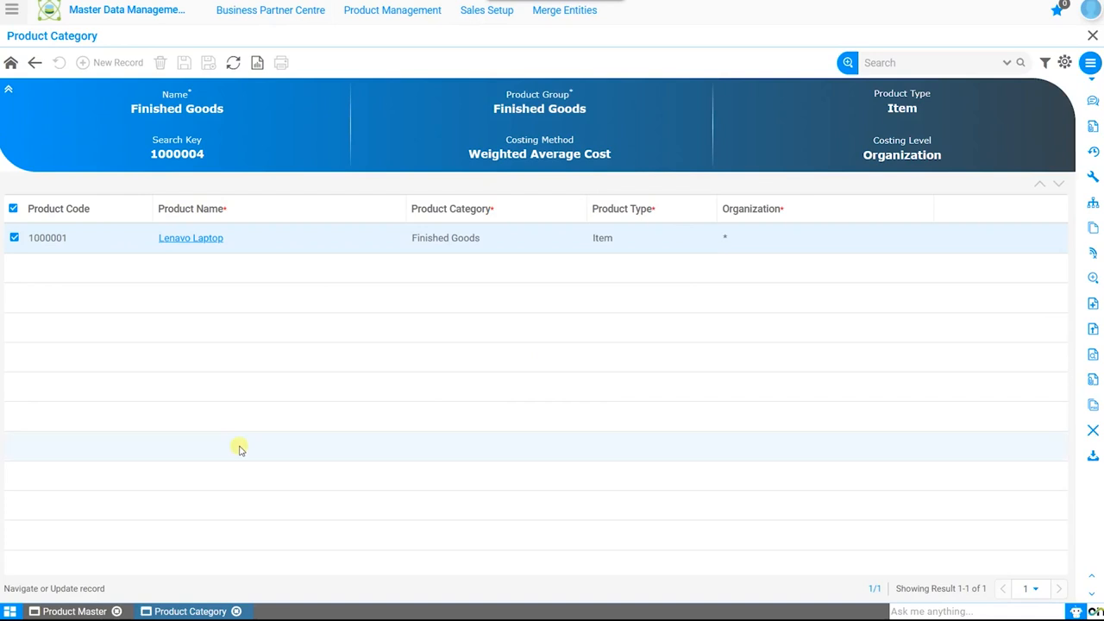
In the Lenavo Laptop's sales details, set the brand to Lenevo and the sales rep to Sonic Admin, and save
left_click(91, 610)
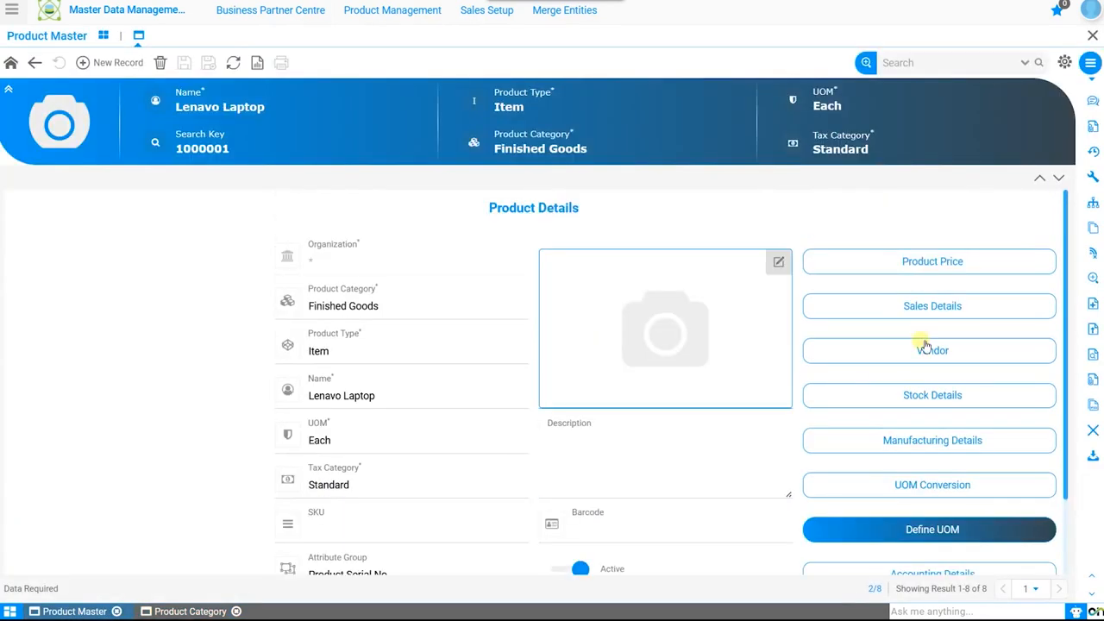
left_click(918, 304)
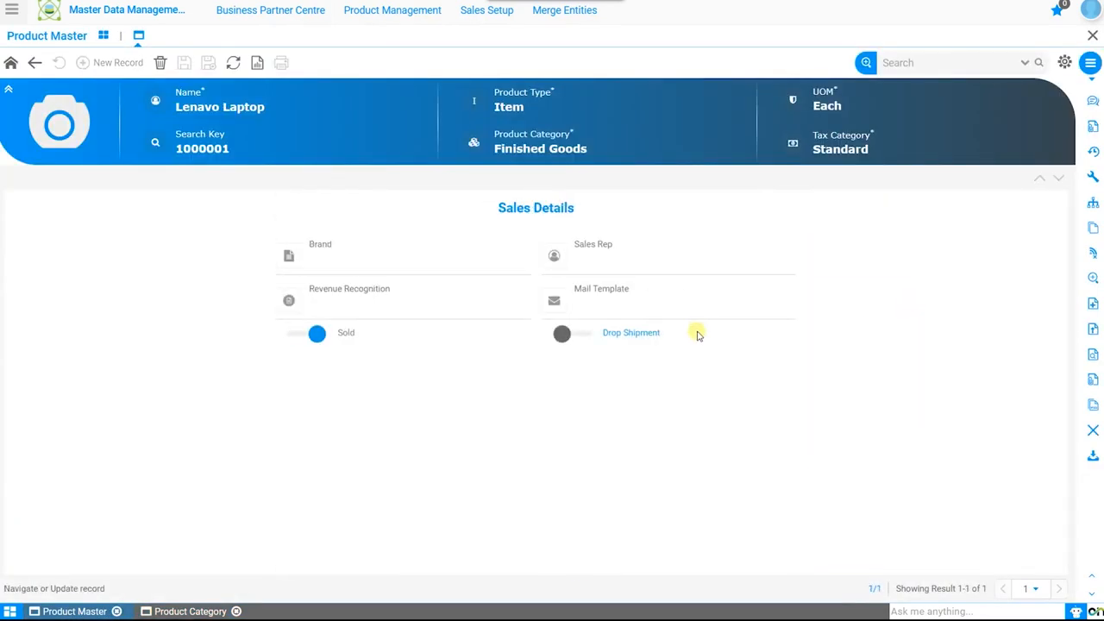
left_click(504, 262)
left_click(517, 201)
left_click(897, 458)
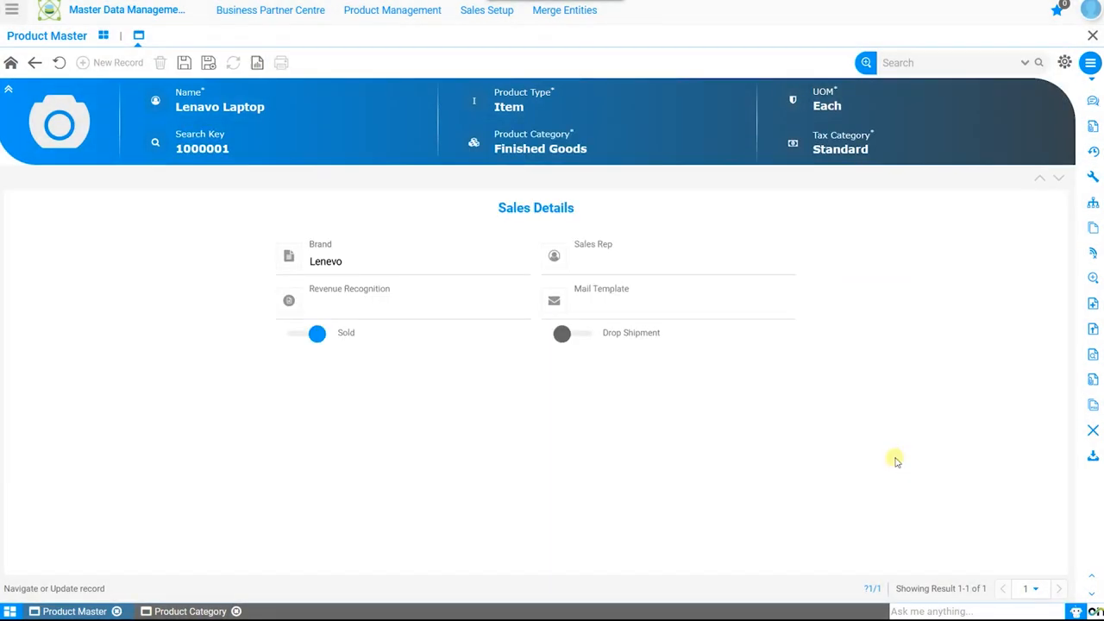
left_click(770, 262)
left_click(704, 309)
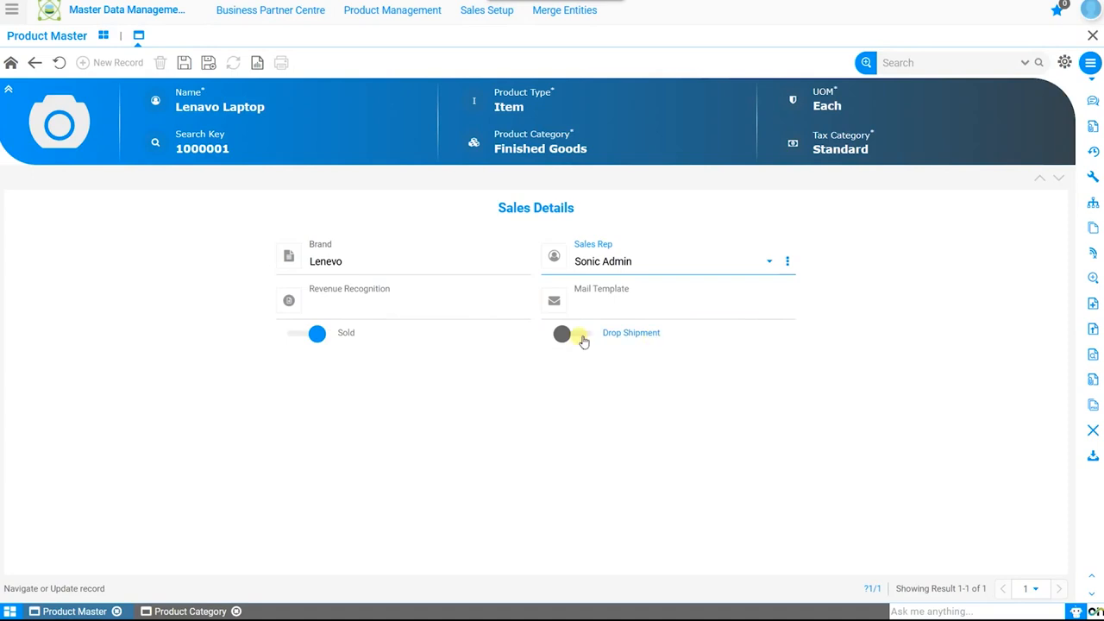
left_click(184, 62)
left_click(10, 63)
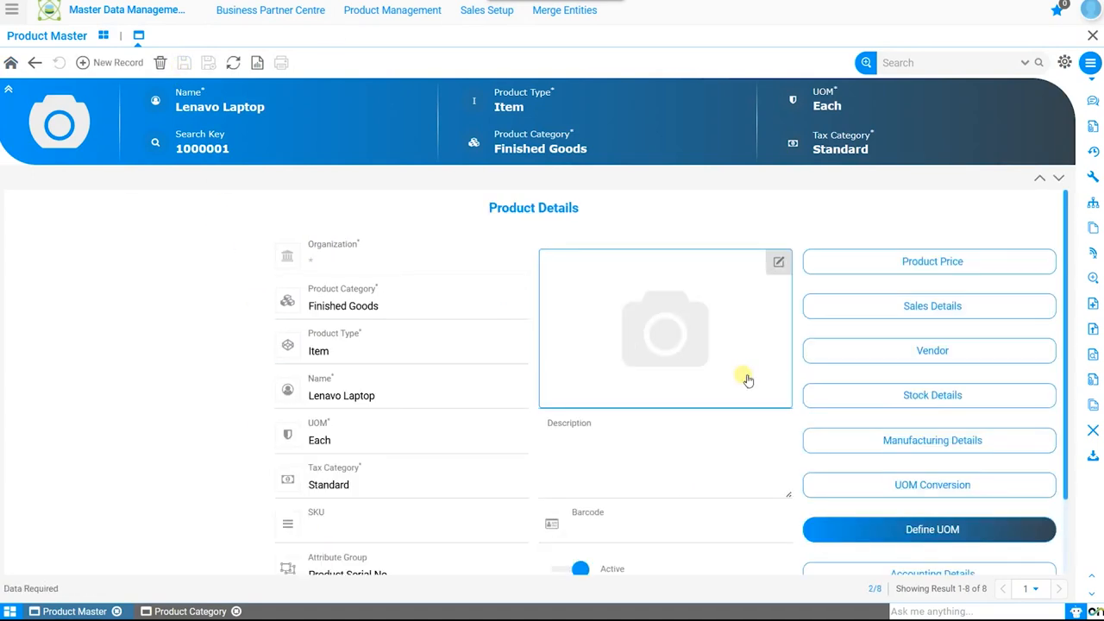
Add a vendor record for the Lenavo Laptop with ABC Traders as vendor and Each as UOM
left_click(941, 359)
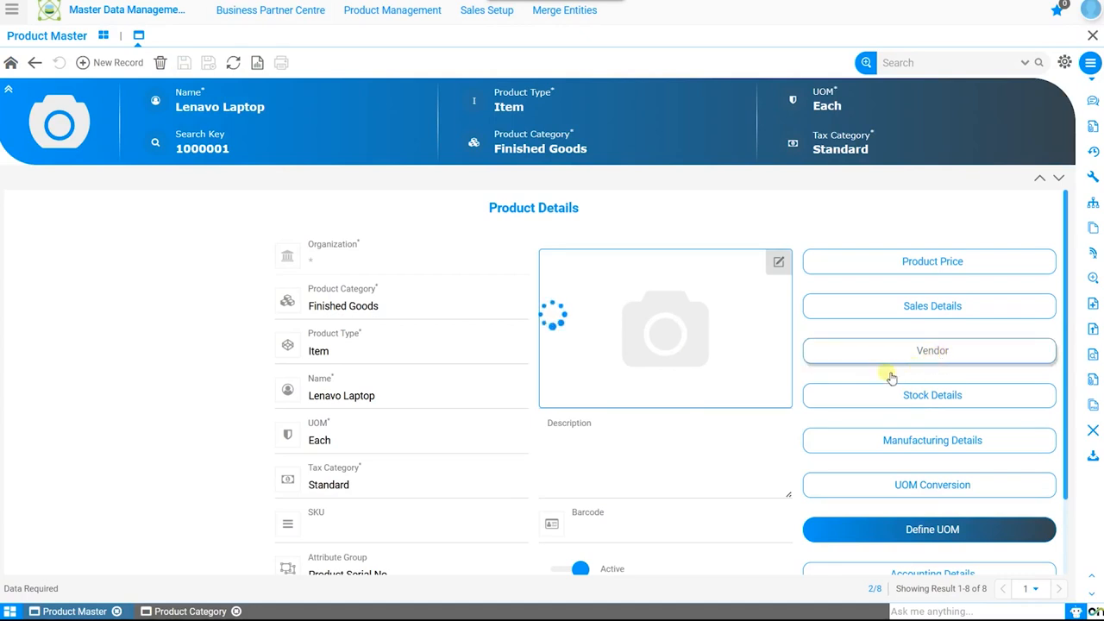
left_click(125, 65)
left_click(235, 305)
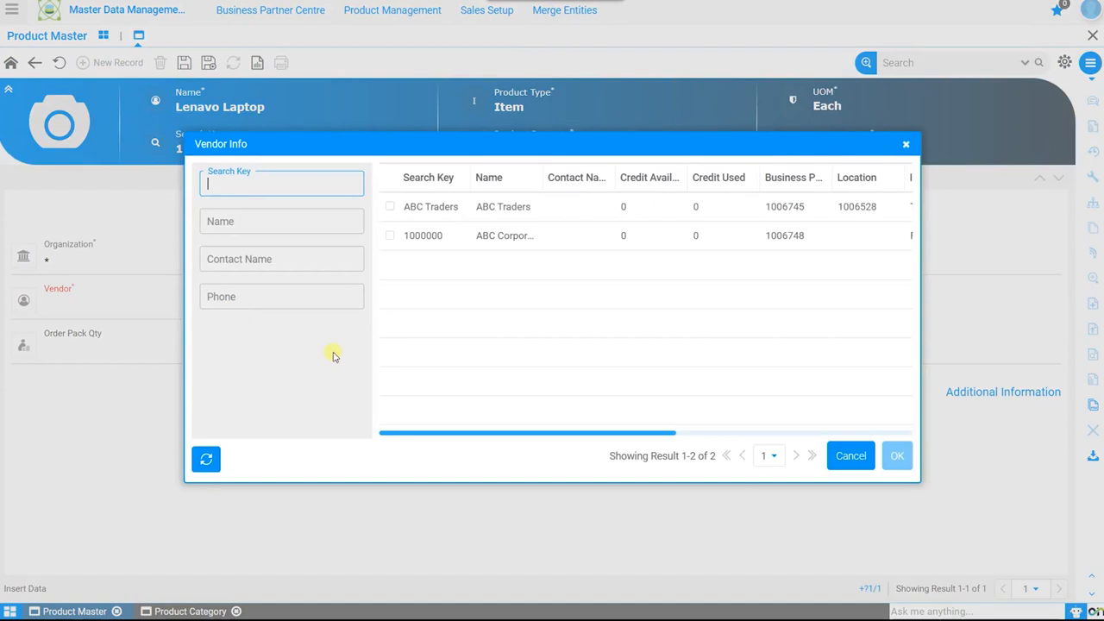
left_click(440, 207)
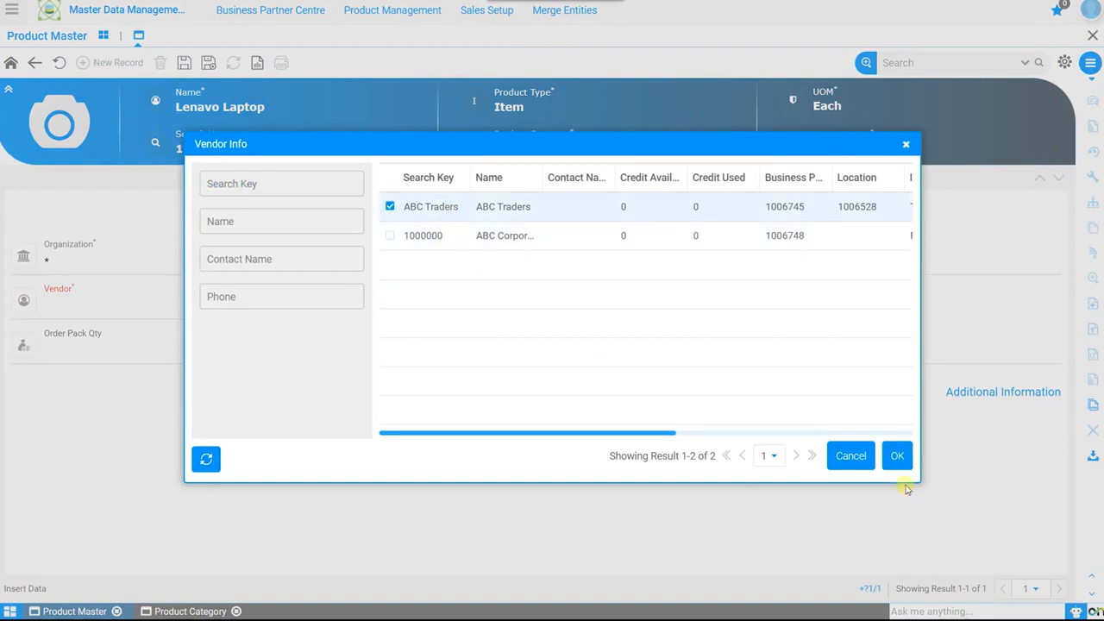
left_click(896, 455)
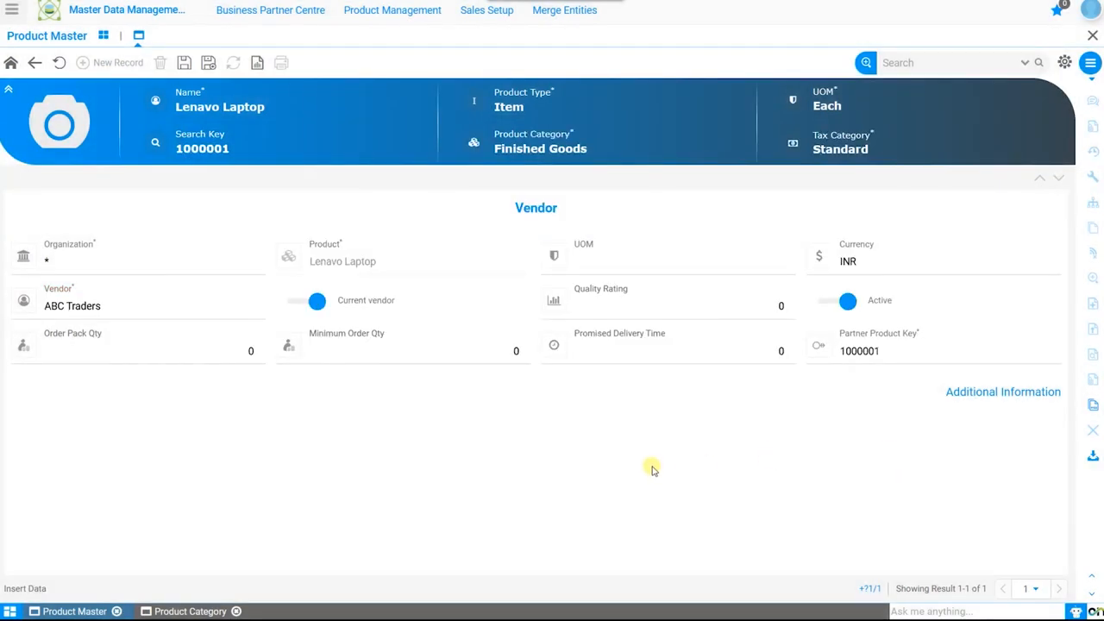
left_click(727, 257)
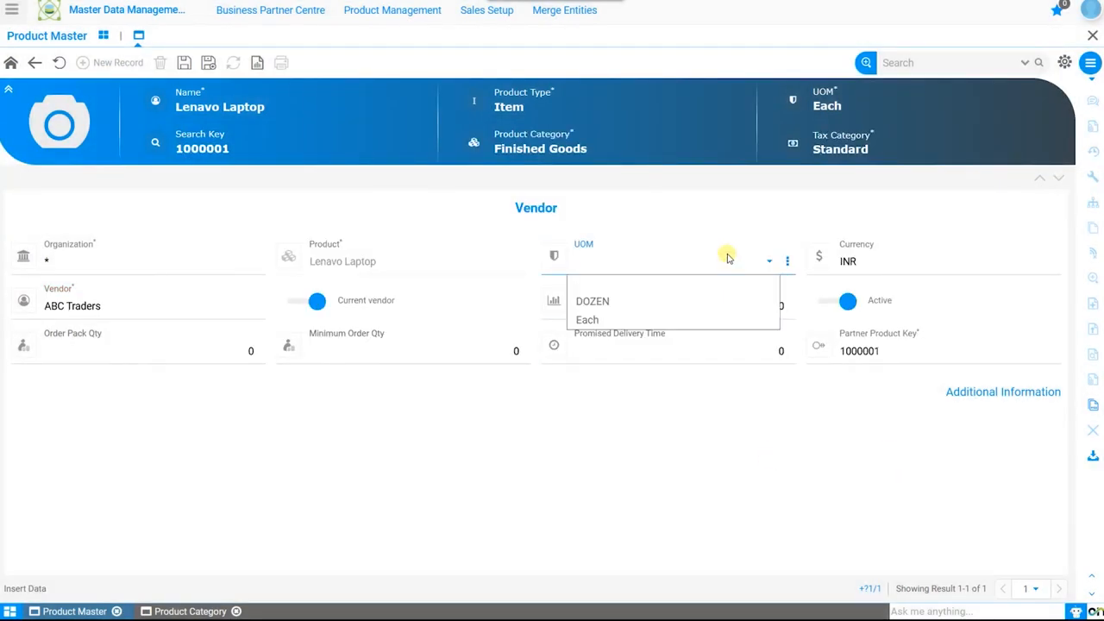
left_click(625, 319)
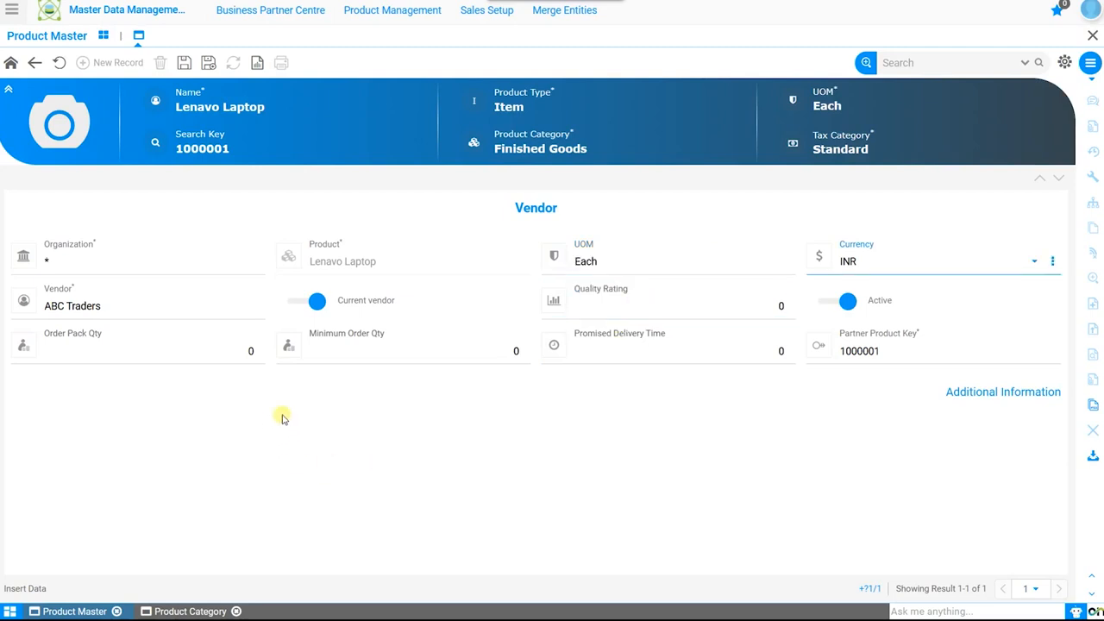
Set the vendor's order pack quantity to 1, minimum order quantity to 5 and promised delivery time to 7
left_click(235, 352)
type("1")
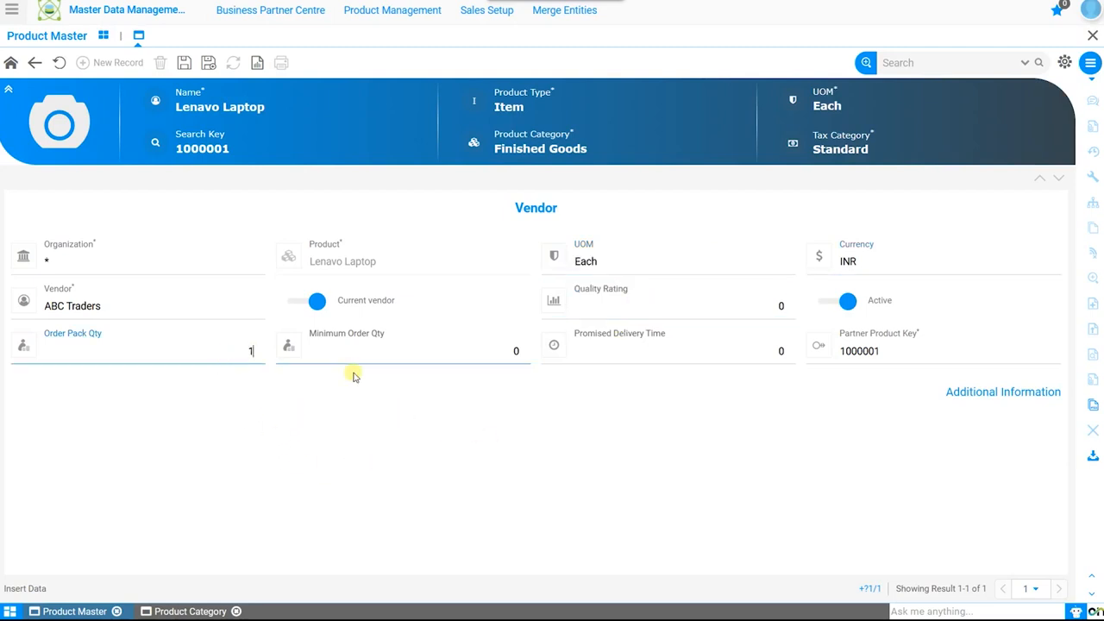
left_click(515, 353)
type("5")
left_click(770, 351)
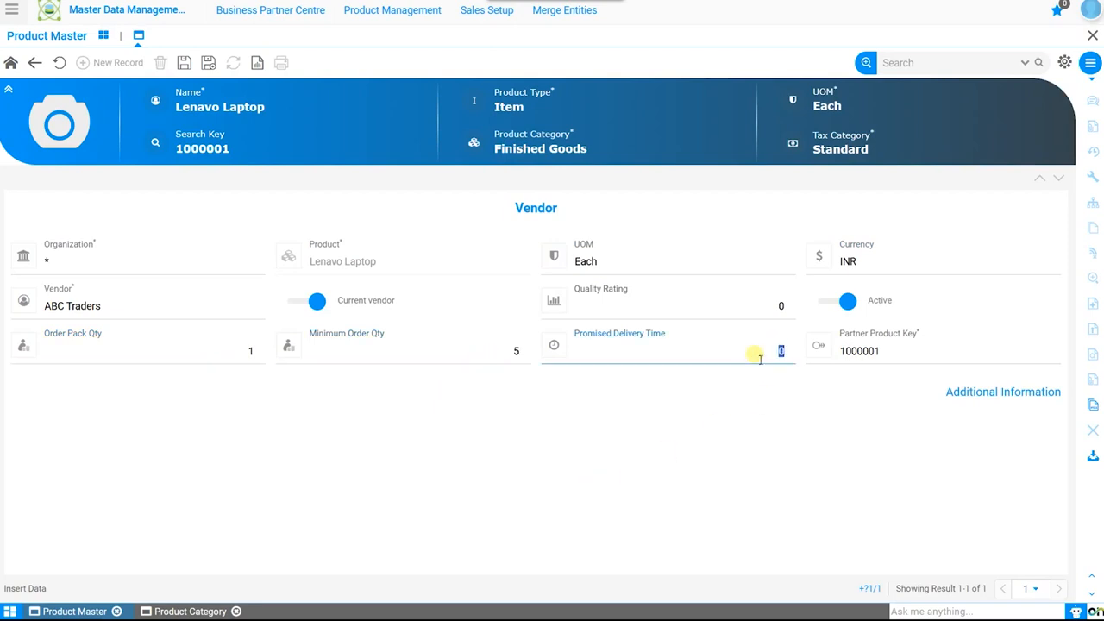
type("7")
left_click(662, 483)
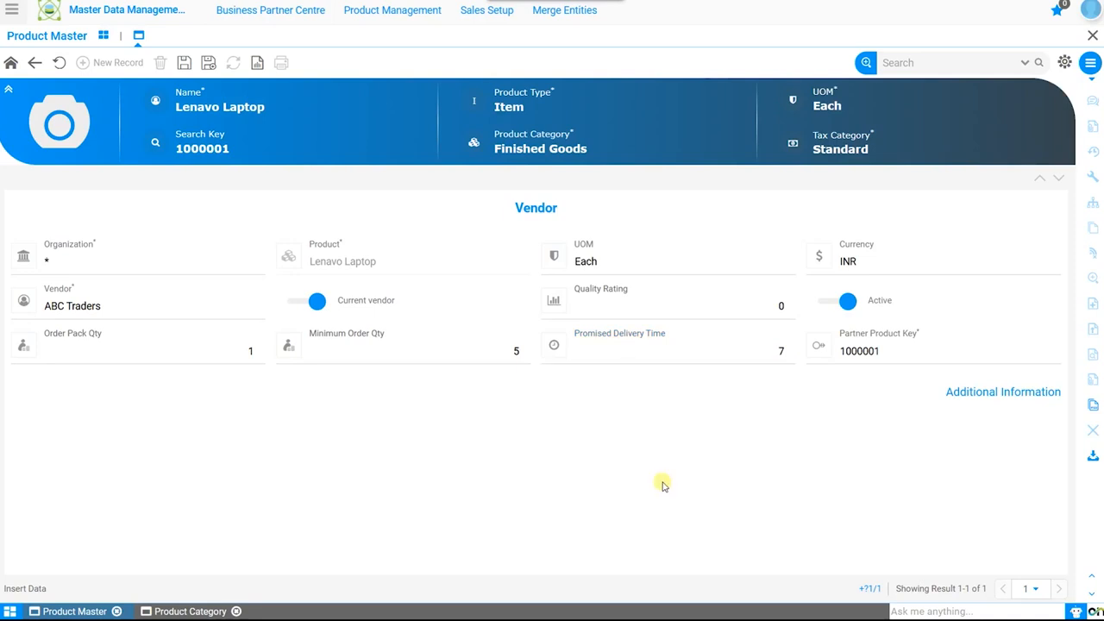
Enable order frequency with the Week Days type for Monday through Friday, and save the vendor record
left_click(976, 394)
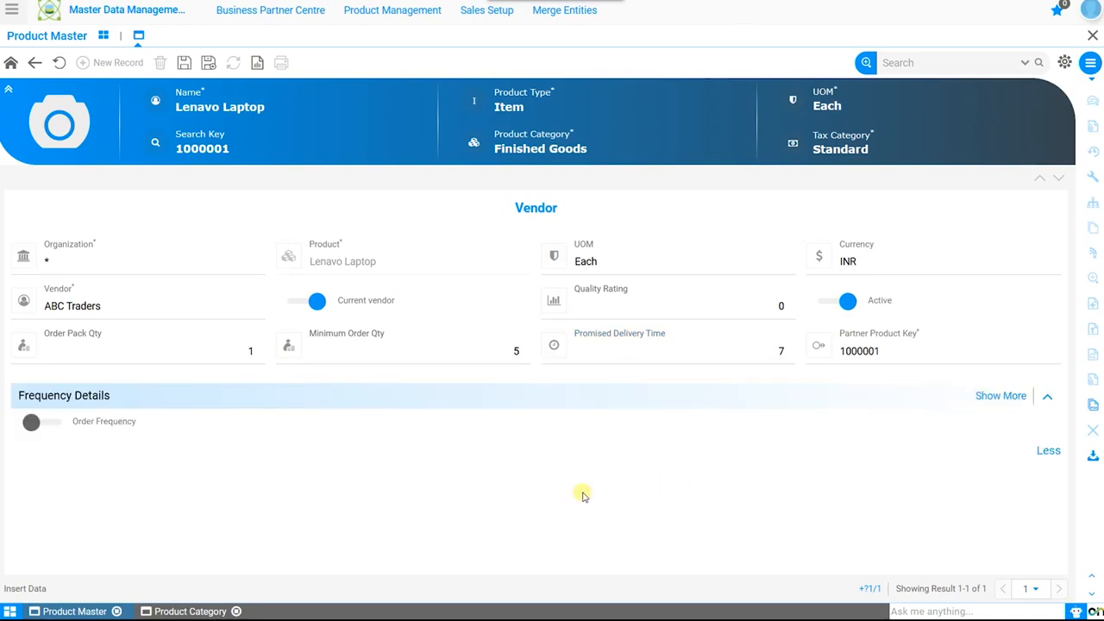
left_click(53, 425)
left_click(376, 441)
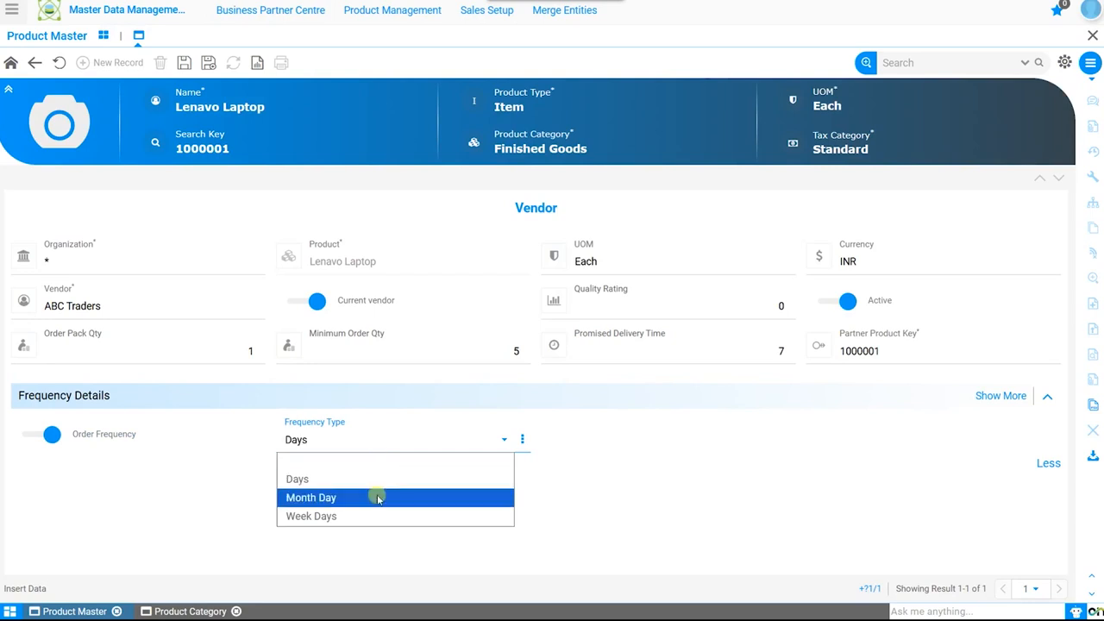
left_click(316, 516)
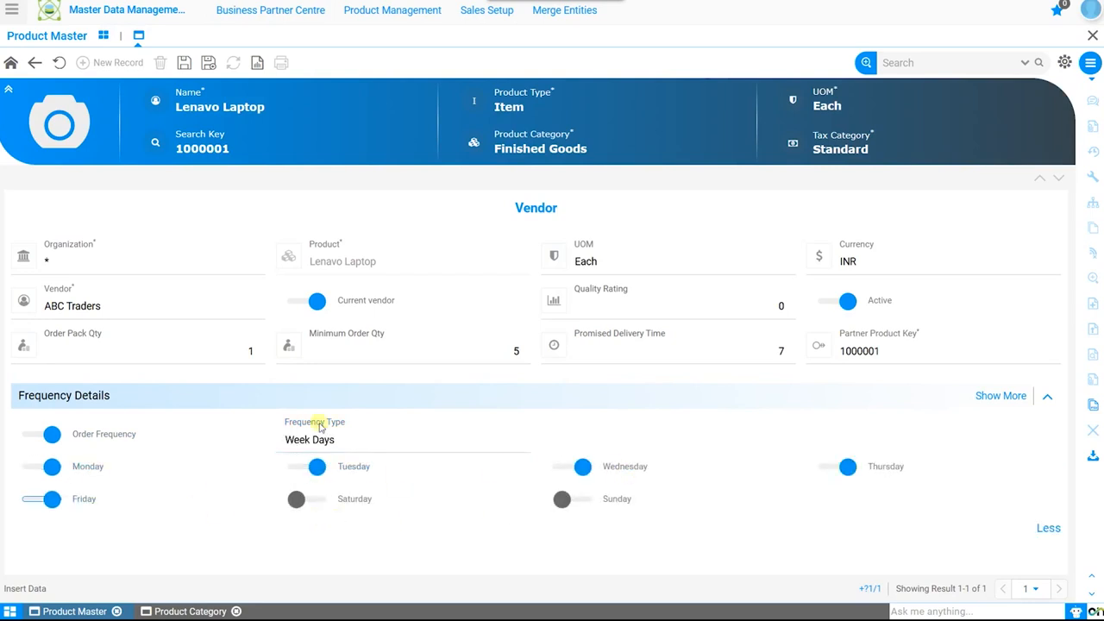
left_click(183, 62)
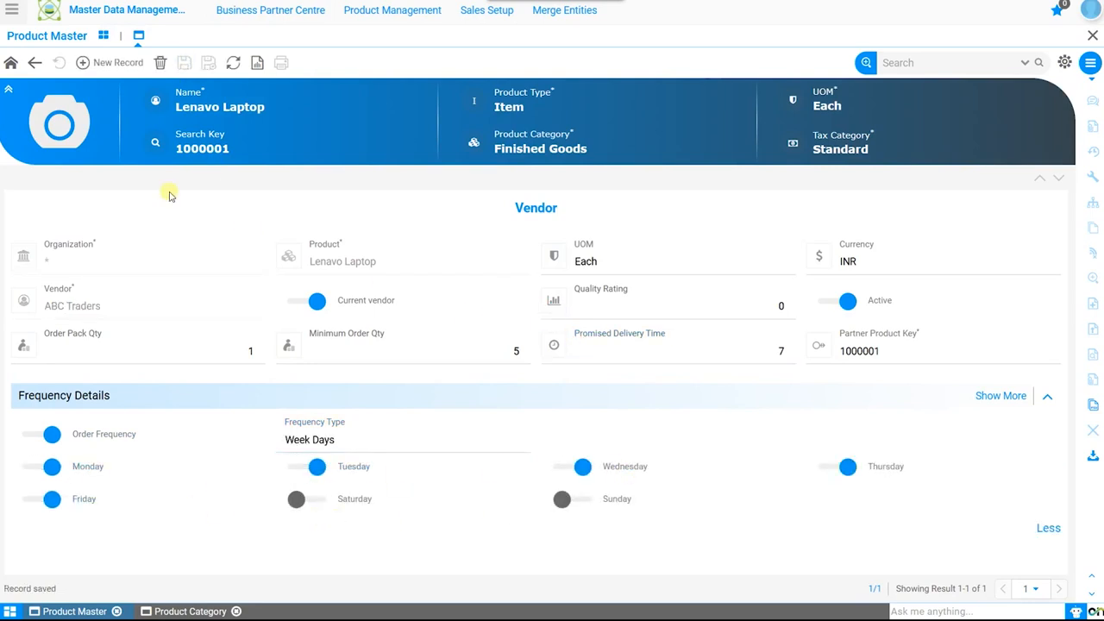
left_click(10, 63)
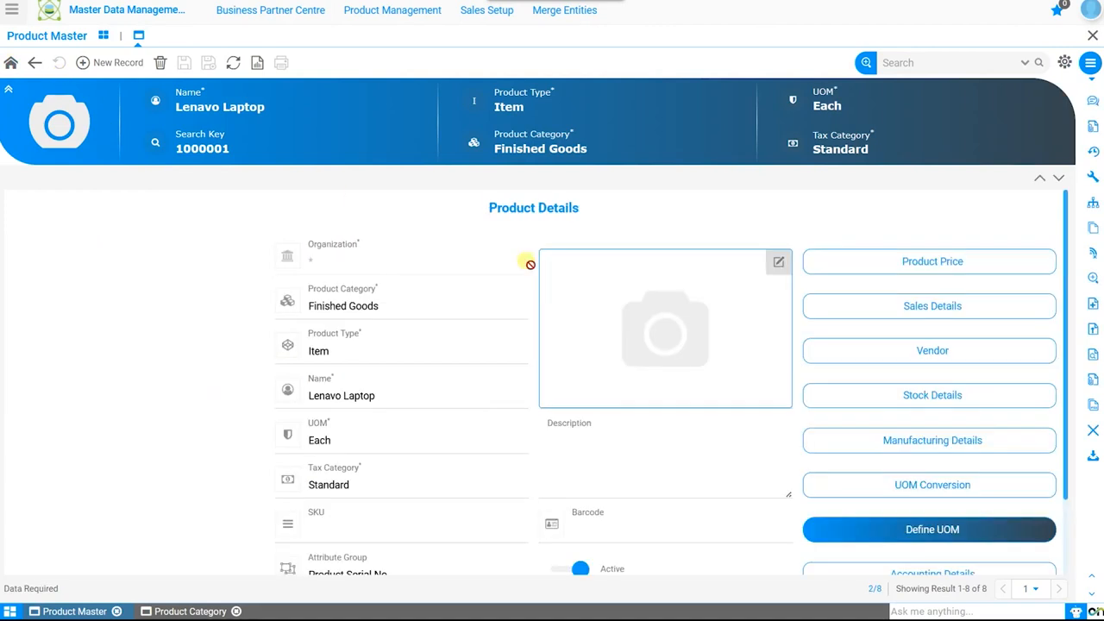
Open the Product Serial No attribute group from the product's stock details and turn on its Guarantee Date option
left_click(929, 398)
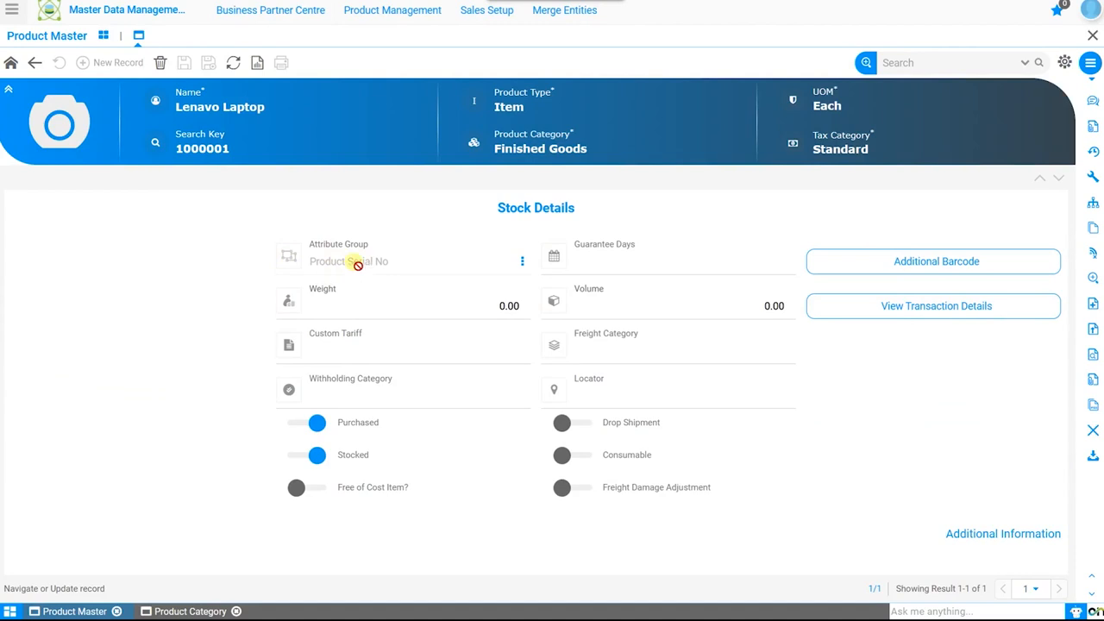
left_click(522, 260)
left_click(539, 295)
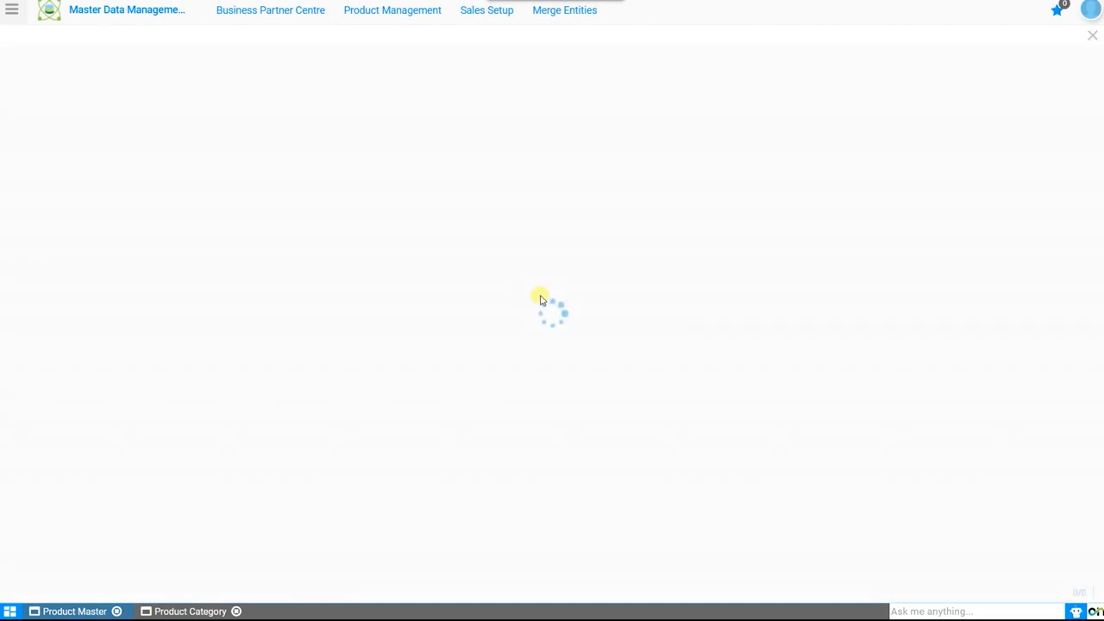
left_click(234, 147)
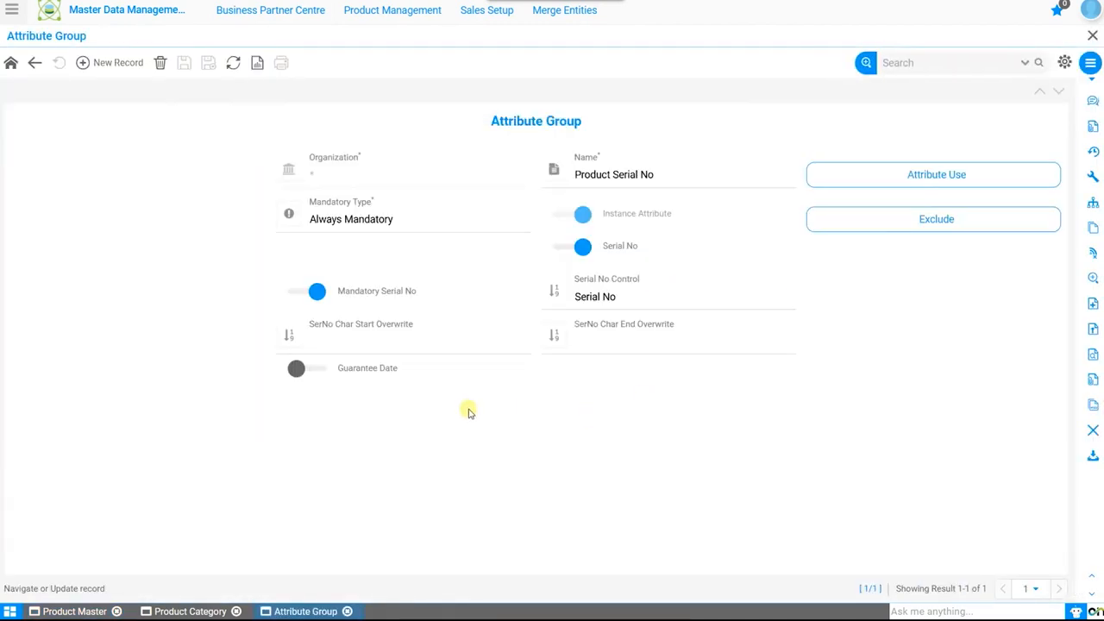
left_click(316, 370)
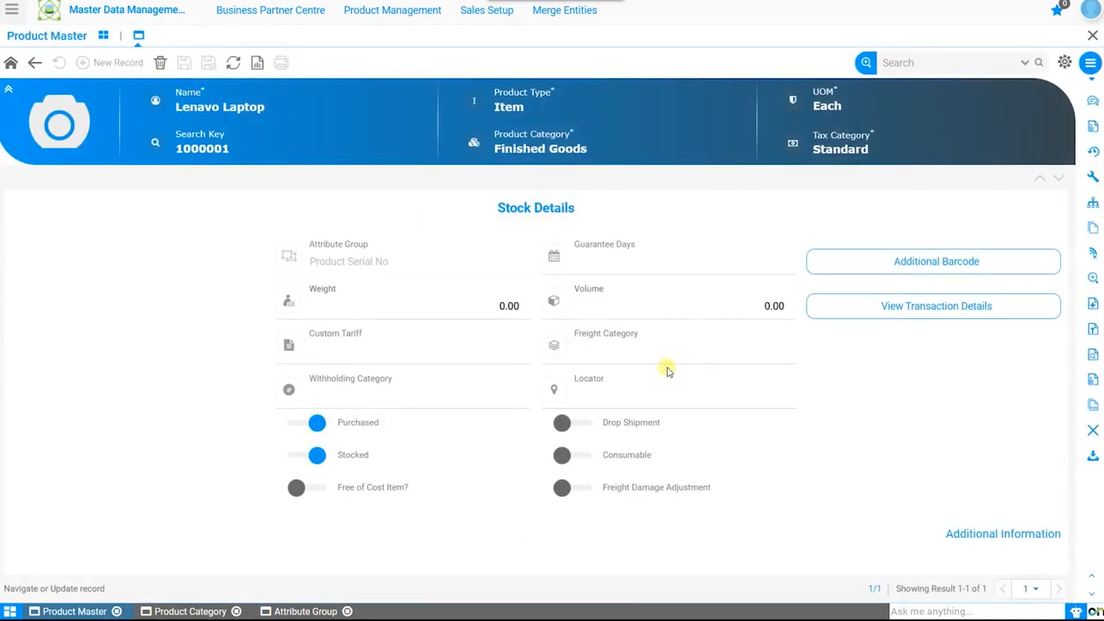
left_click(438, 305)
left_click(687, 305)
left_click(484, 306)
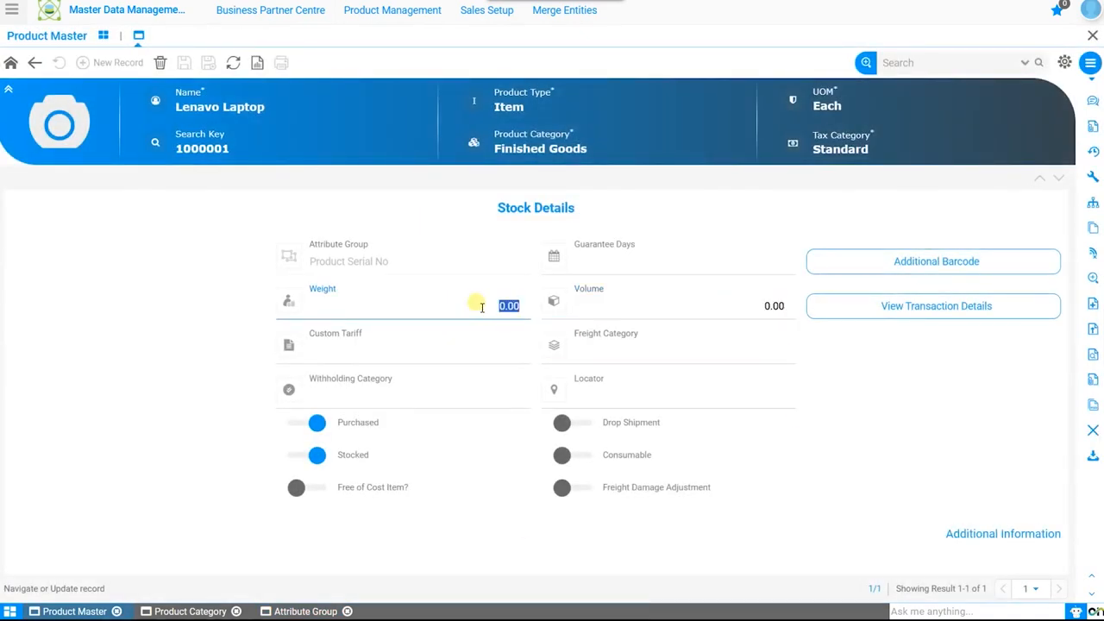
left_click(477, 362)
left_click(700, 357)
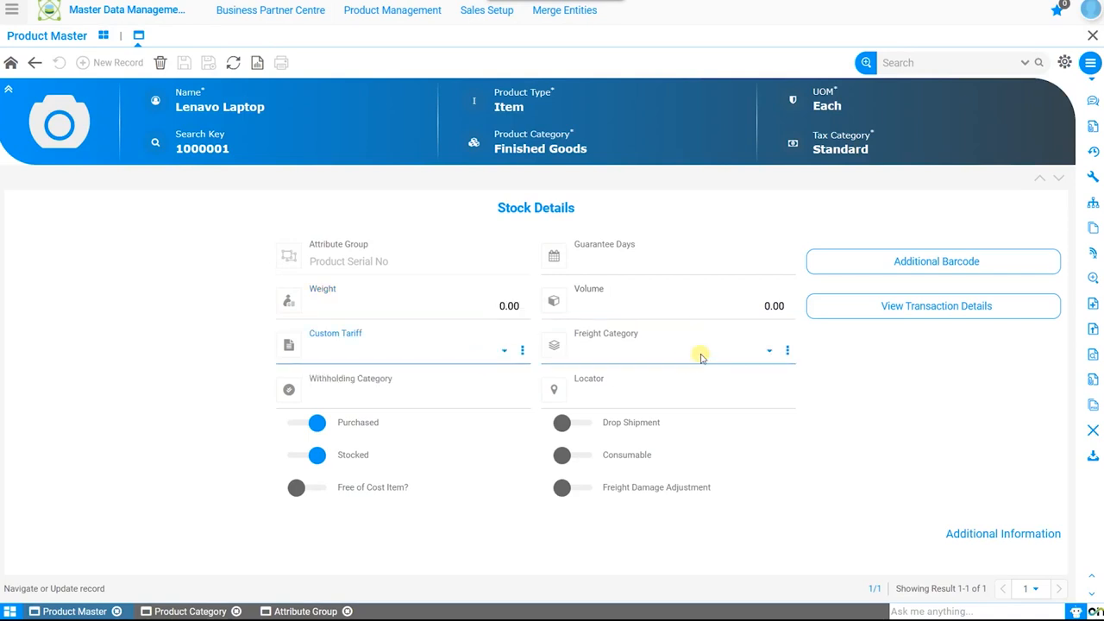
left_click(499, 397)
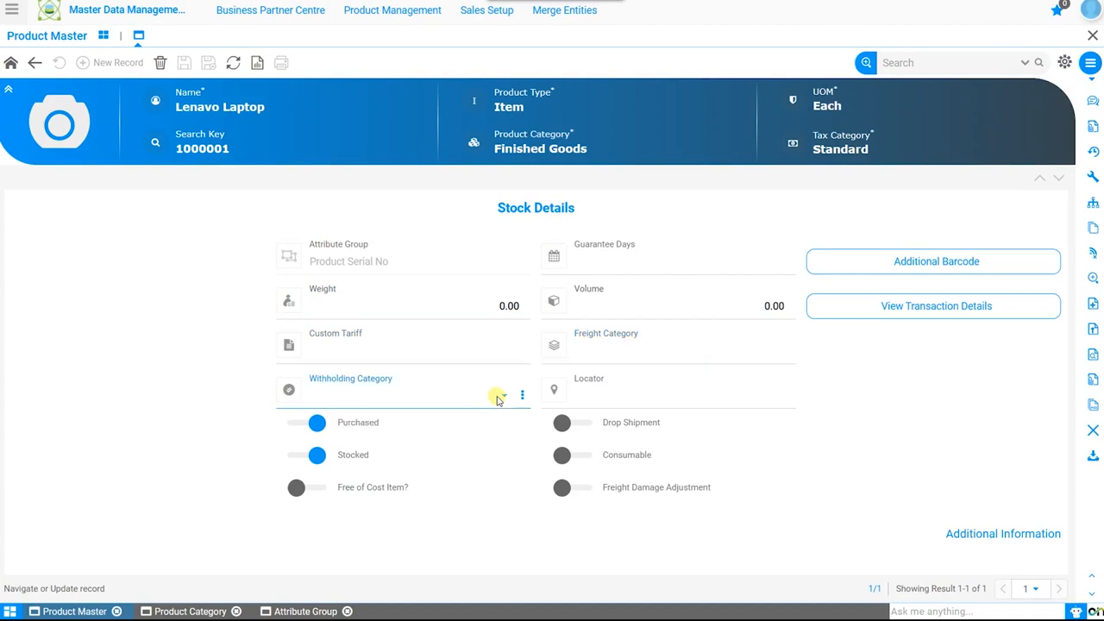
Set the locator in the Lenavo Laptop's stock details to Sonic Ventures Warehouse_SVW-2_2*2*2
left_click(767, 396)
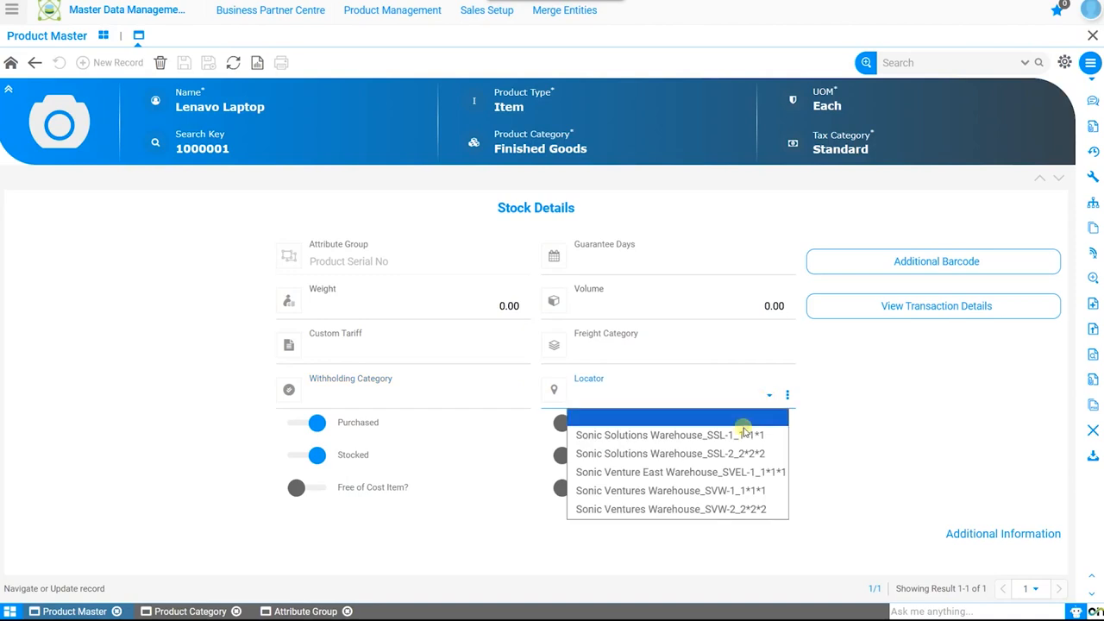
left_click(660, 508)
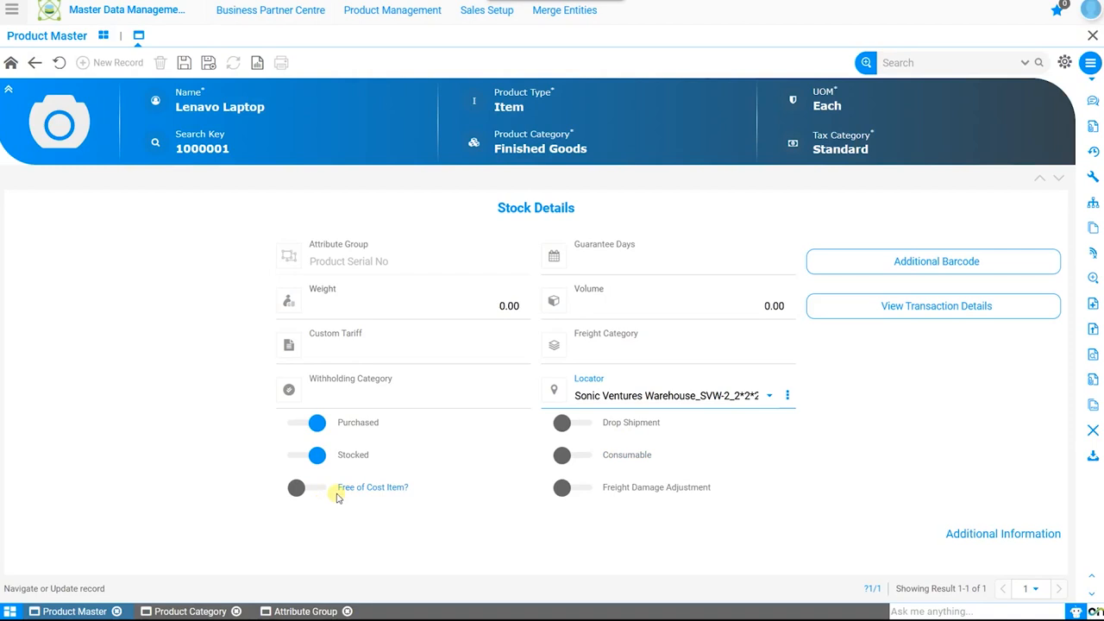
Show the shelf information in the product's additional stock details, leave Freight Damage Adjustment off, and save the record
left_click(580, 493)
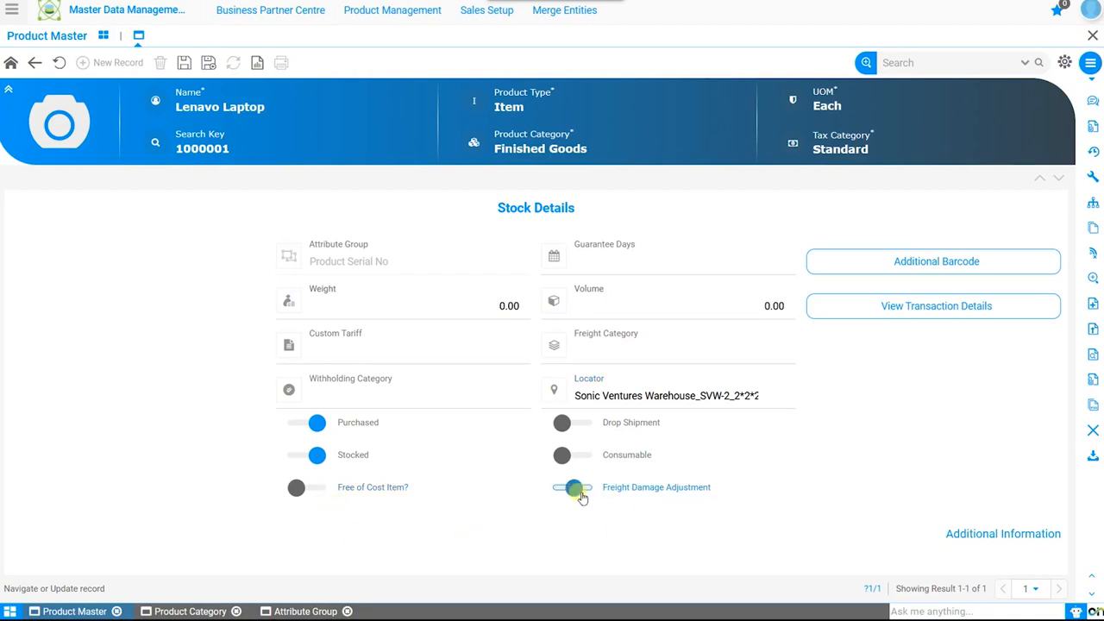
left_click(577, 493)
left_click(978, 529)
scroll(924, 523, "down", 1)
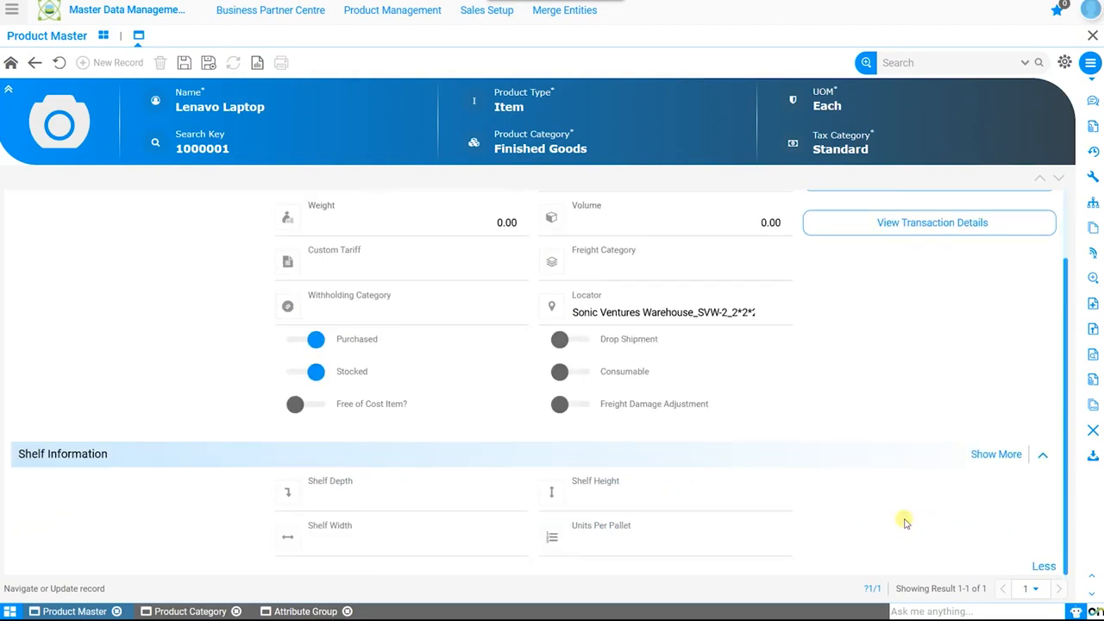
left_click(441, 501)
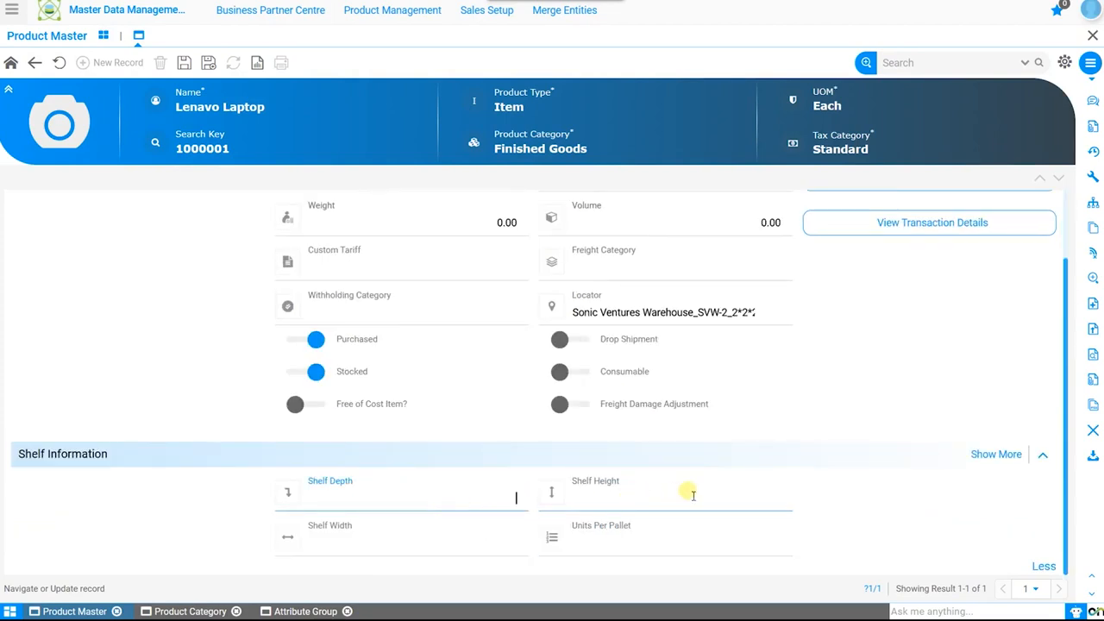
left_click(397, 540)
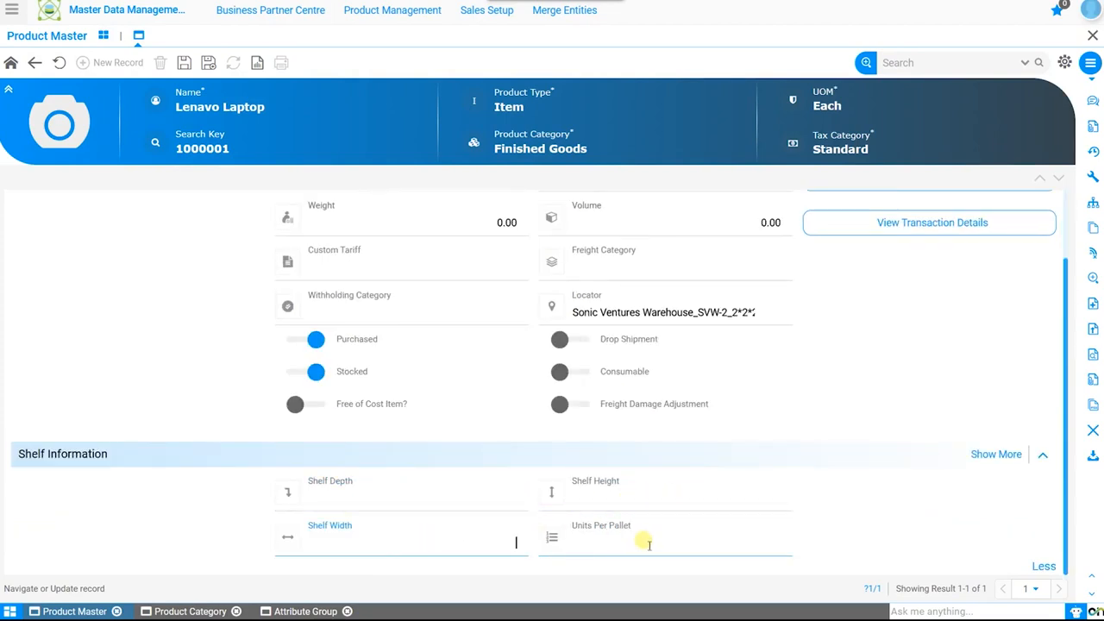
scroll(796, 520, "up", 1)
left_click(183, 63)
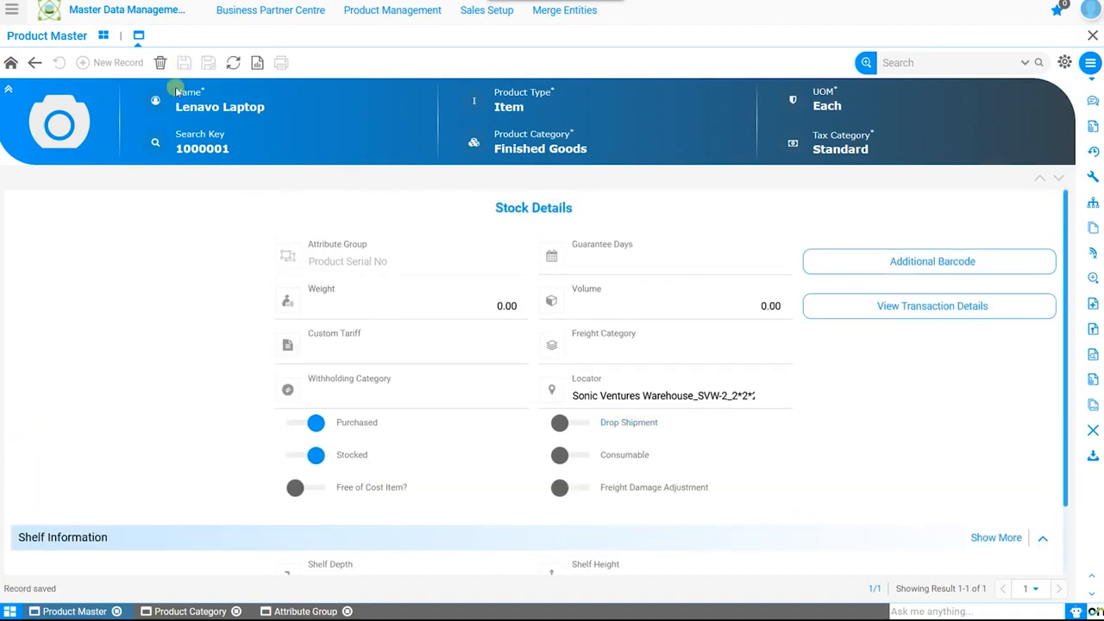
Add an additional barcode record with a new attribute set instance for serial number 102 and UPC/EAN 102, and save it
left_click(893, 273)
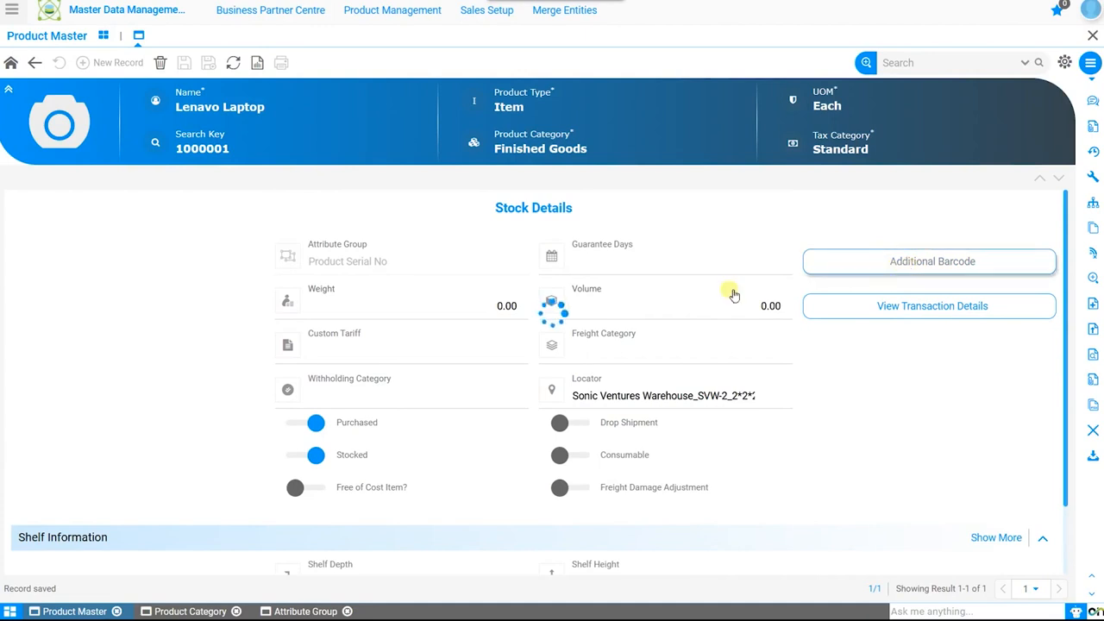
left_click(112, 60)
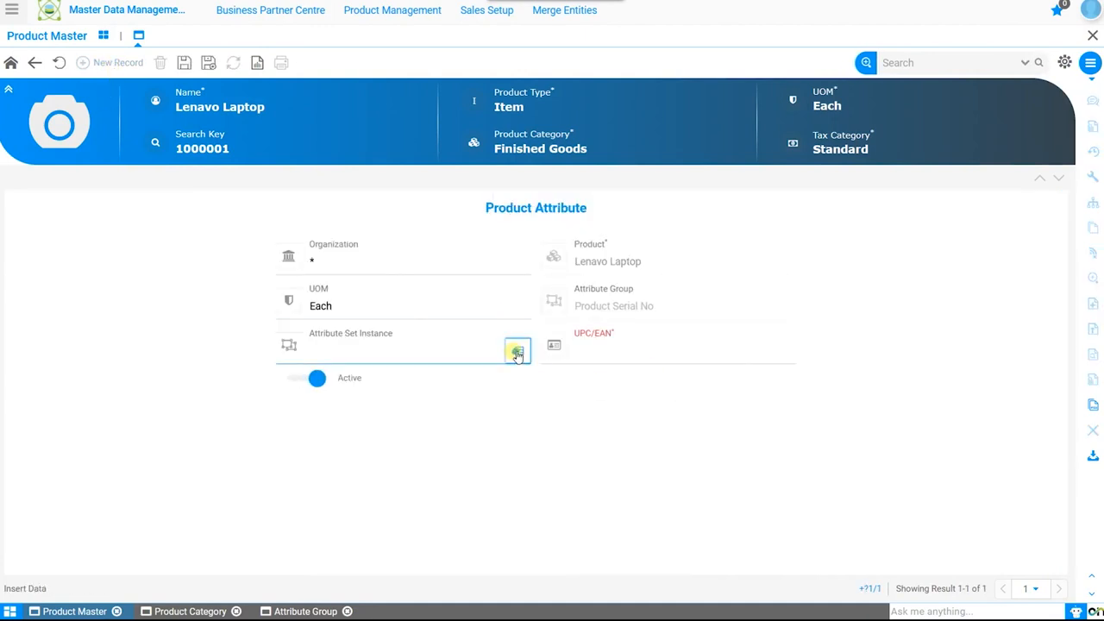
left_click(518, 348)
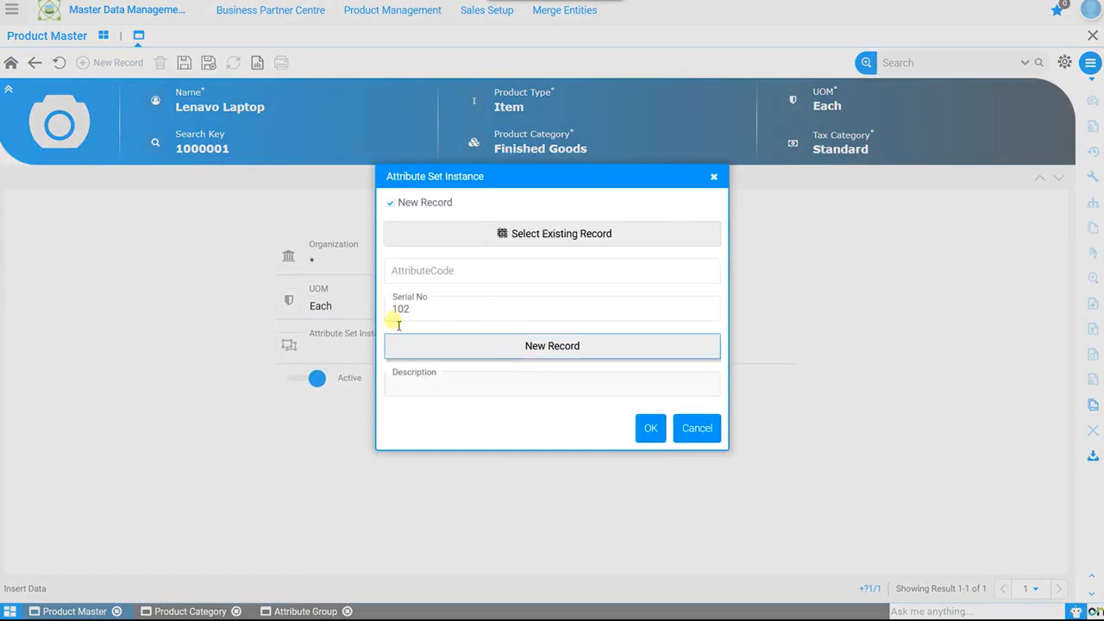
left_click(651, 428)
left_click(636, 355)
type("102")
left_click(182, 64)
left_click(34, 62)
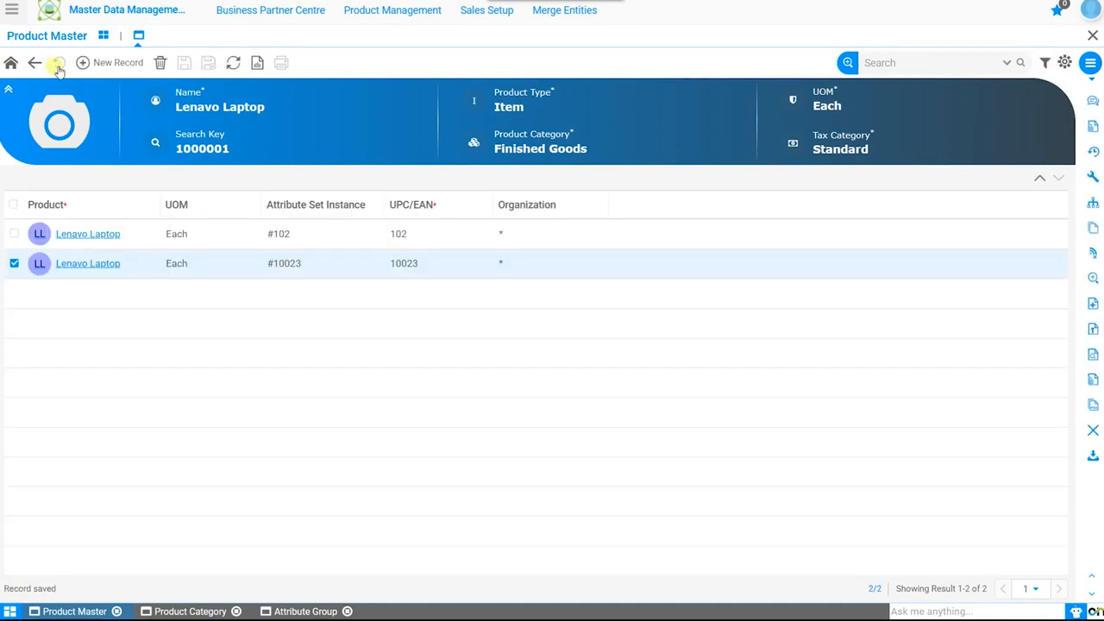
View the product's transaction details from its stock details, and return to the main product record
left_click(36, 62)
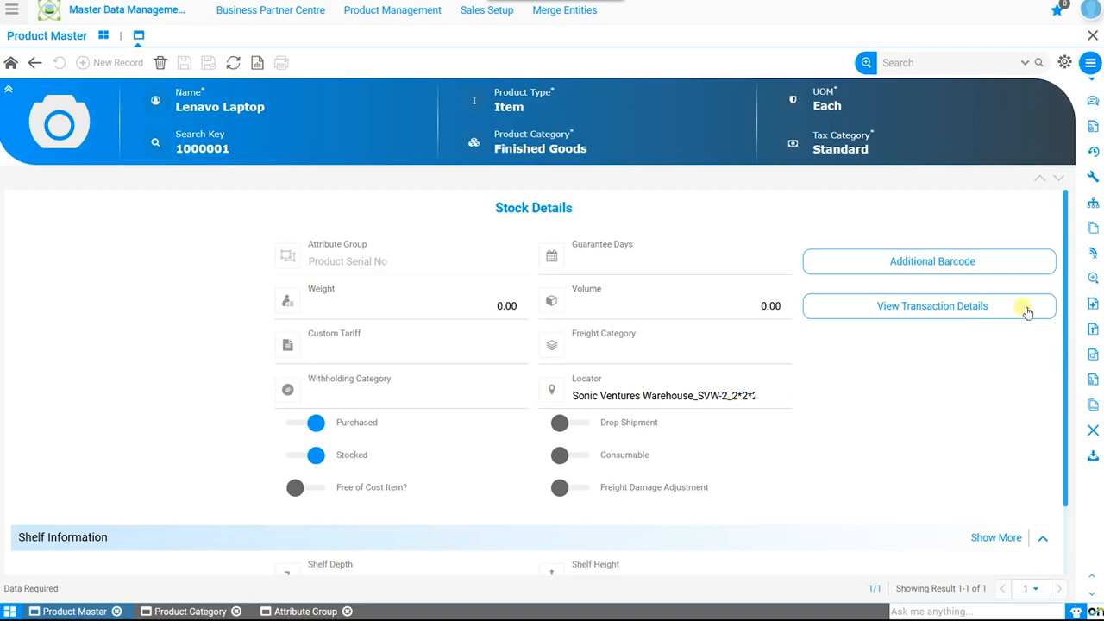
left_click(972, 305)
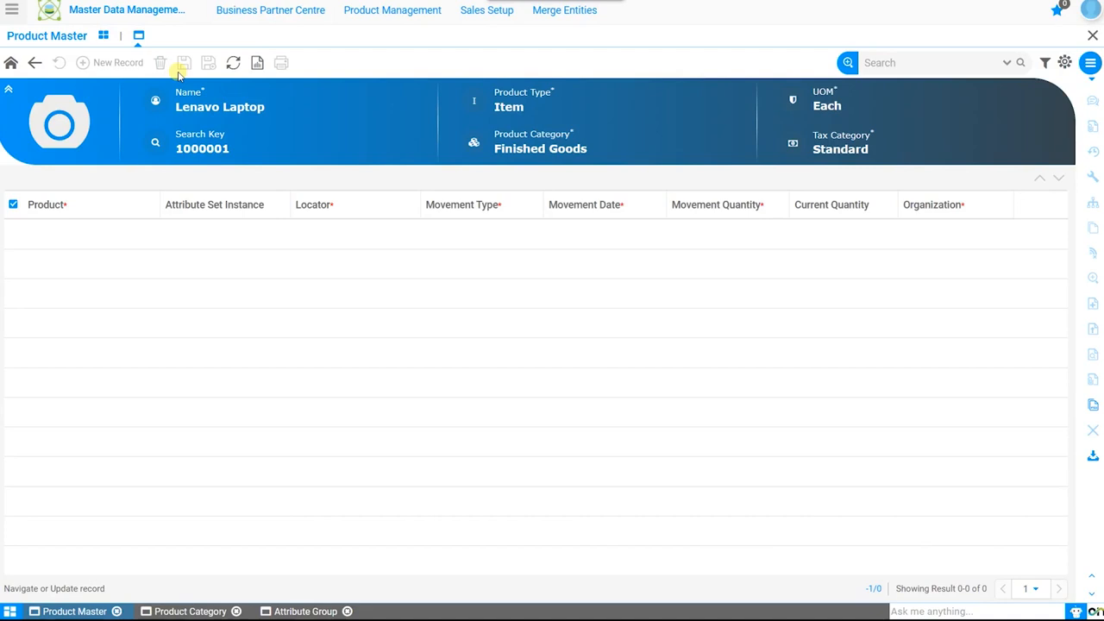
left_click(10, 63)
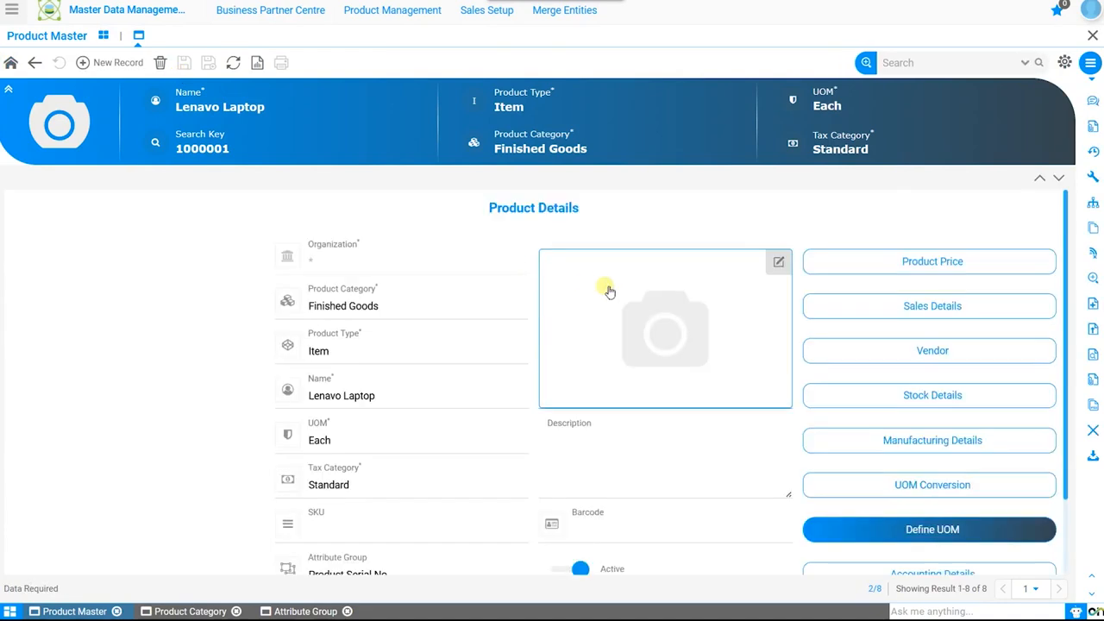
Turn on Bill of Materials, Manufactured and Planned Item in the product's manufacturing details, and save
scroll(532, 370, "down", 1)
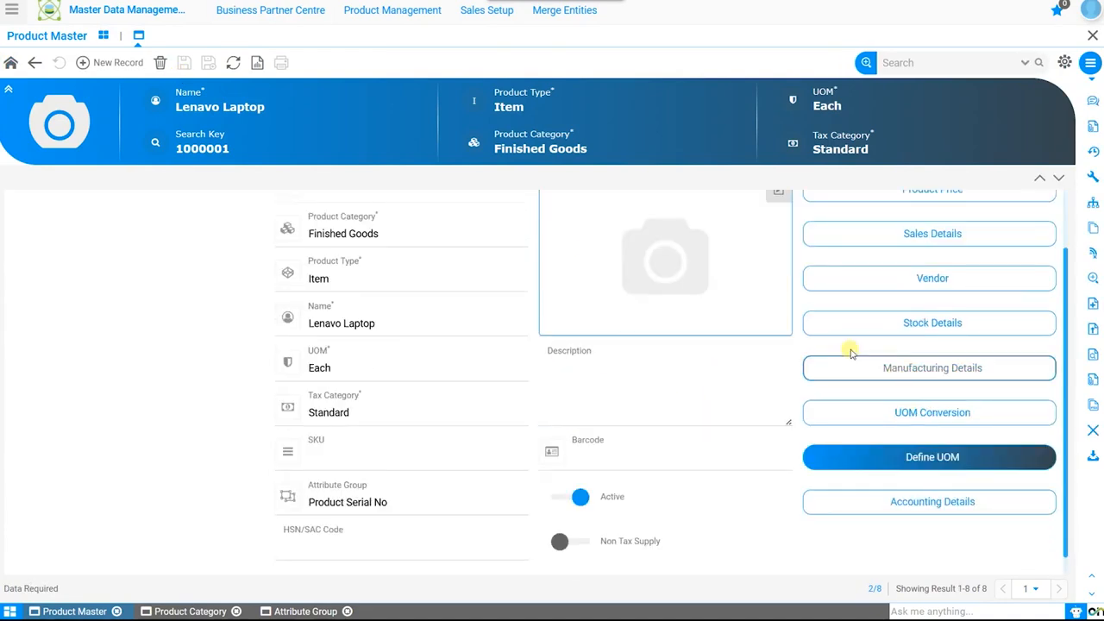
left_click(964, 368)
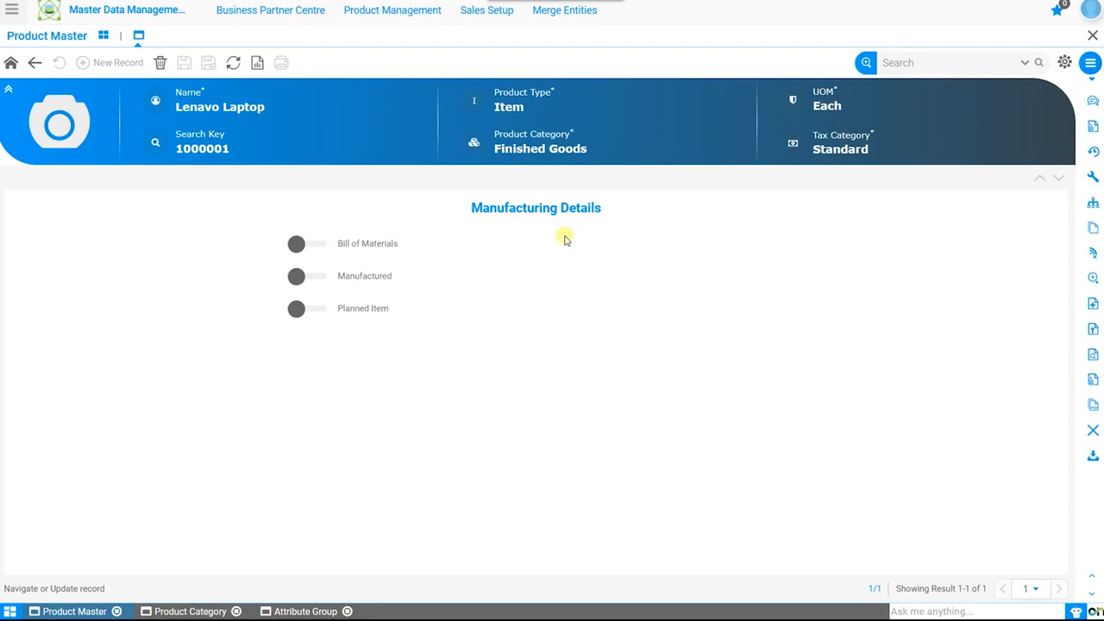
left_click(317, 244)
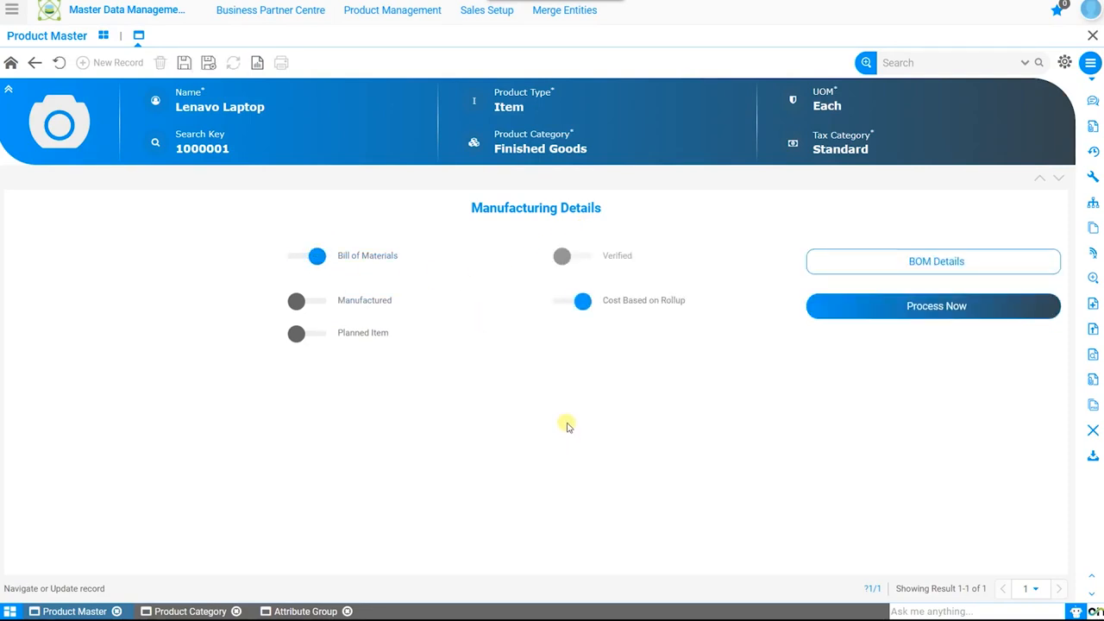
left_click(319, 302)
left_click(317, 334)
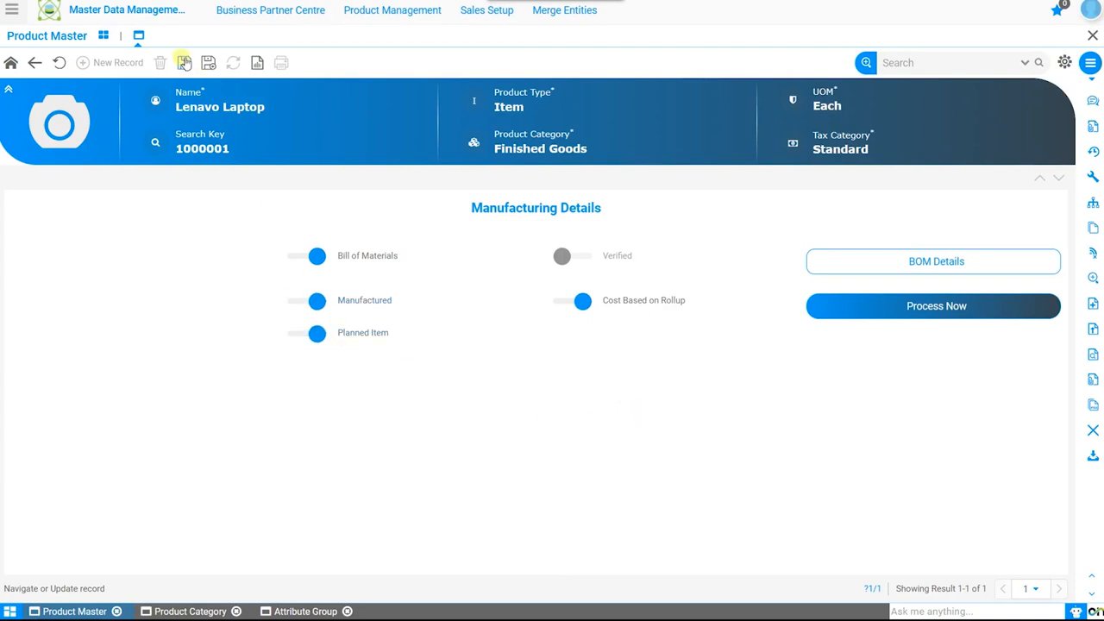
left_click(183, 63)
Create a BOM named Lenavo Laptop-1 with type Current Active and use Manufacturing, and save it
left_click(914, 263)
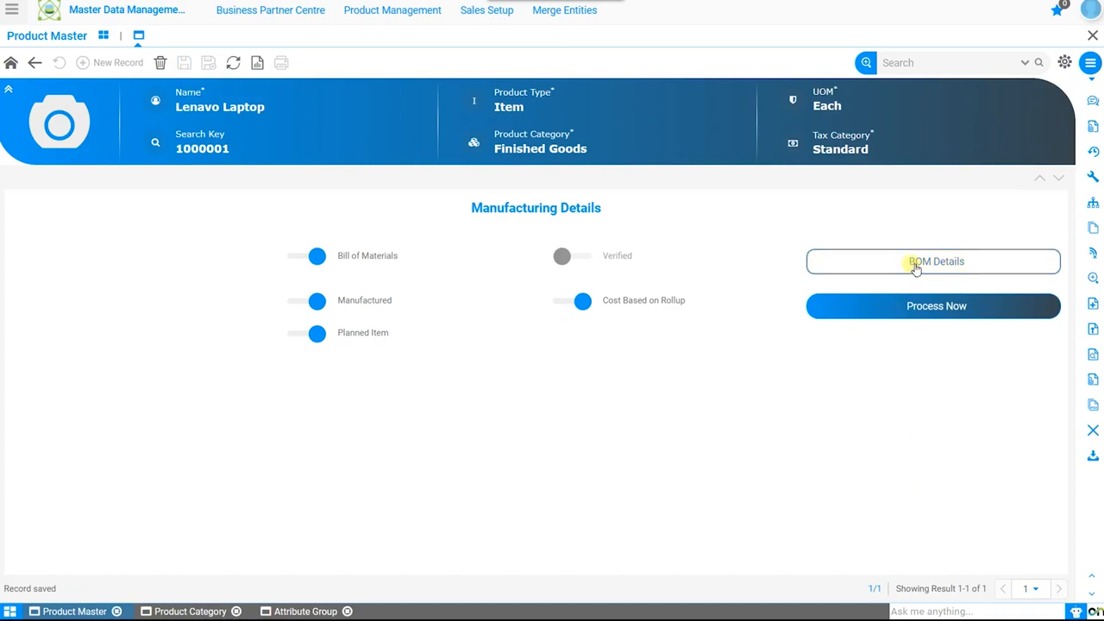
left_click(446, 298)
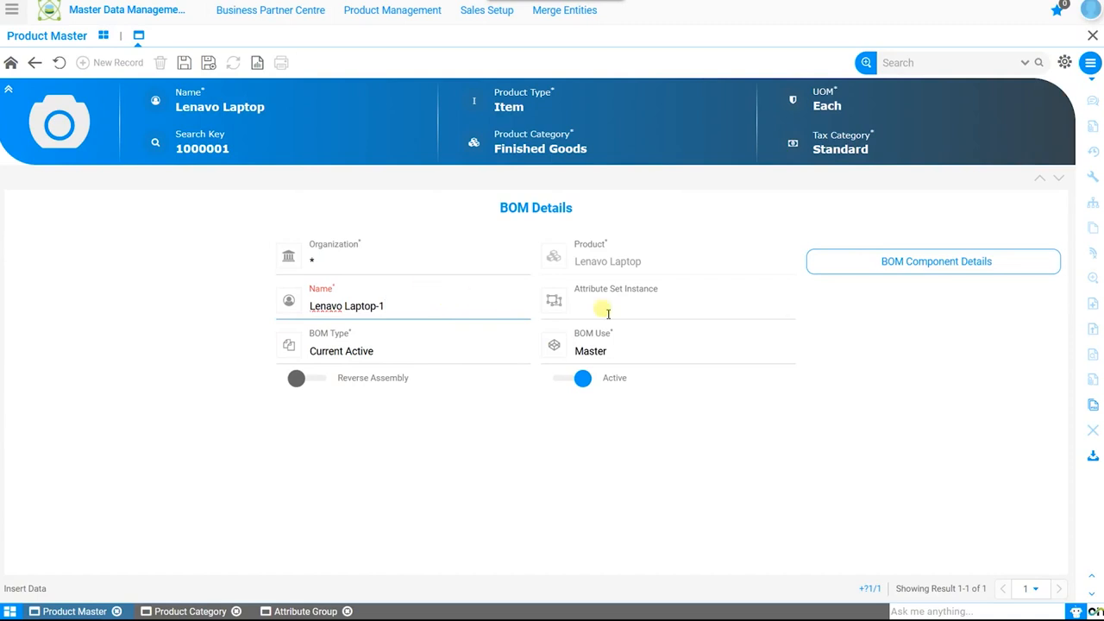
left_click(349, 348)
left_click(349, 348)
left_click(739, 354)
left_click(657, 390)
left_click(185, 62)
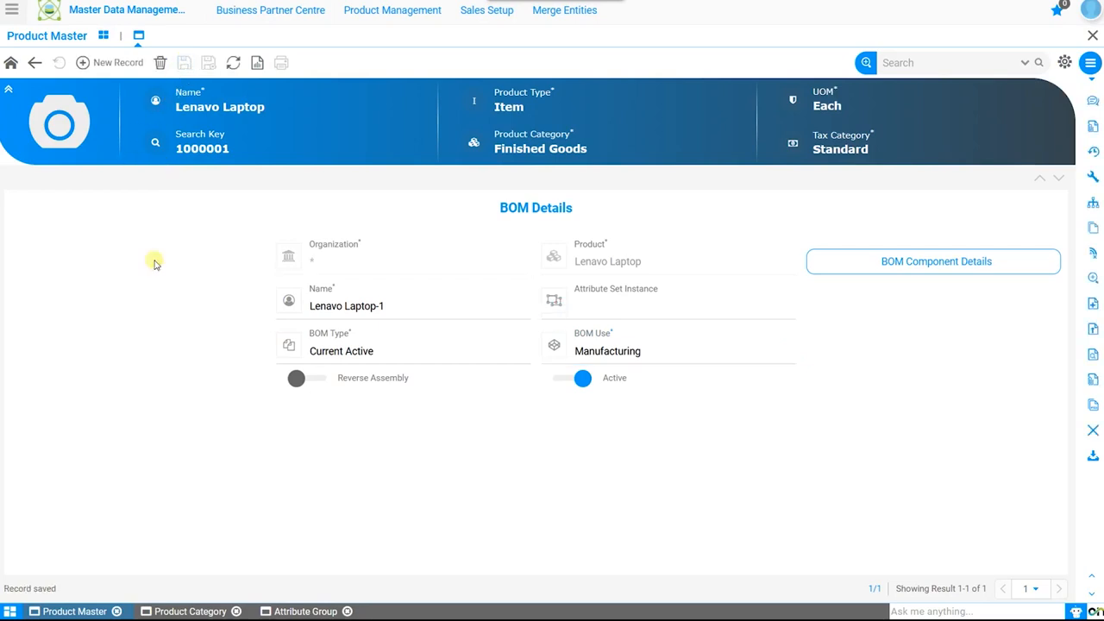
Start a new component record for the Lenavo Laptop-1 BOM with Motherboard as the component
left_click(936, 262)
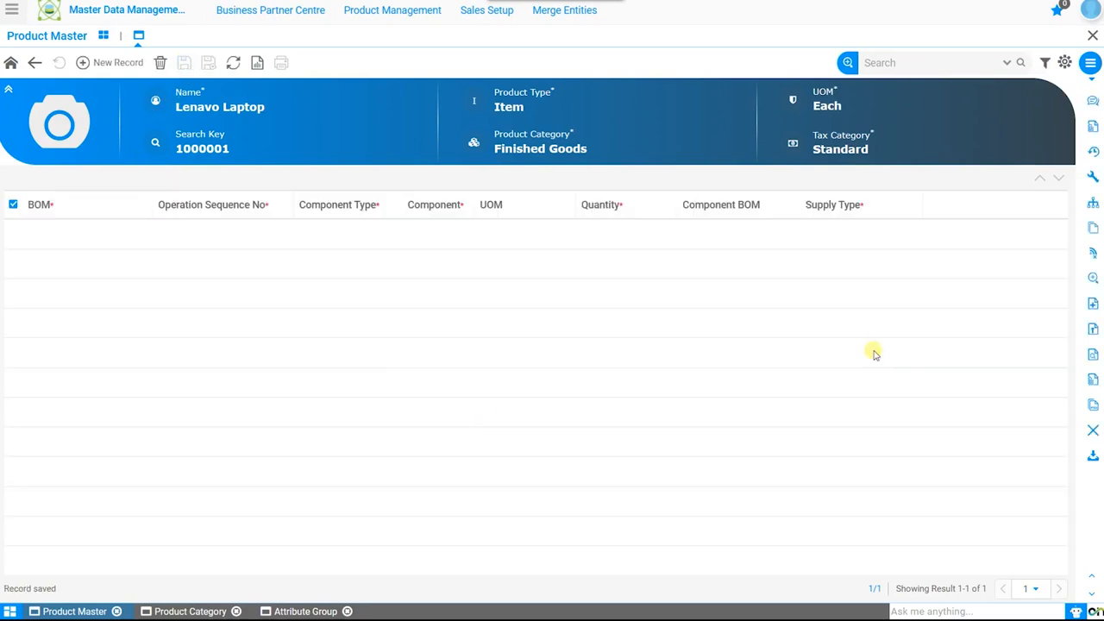
left_click(109, 62)
left_click(426, 395)
type("mother")
key("Return")
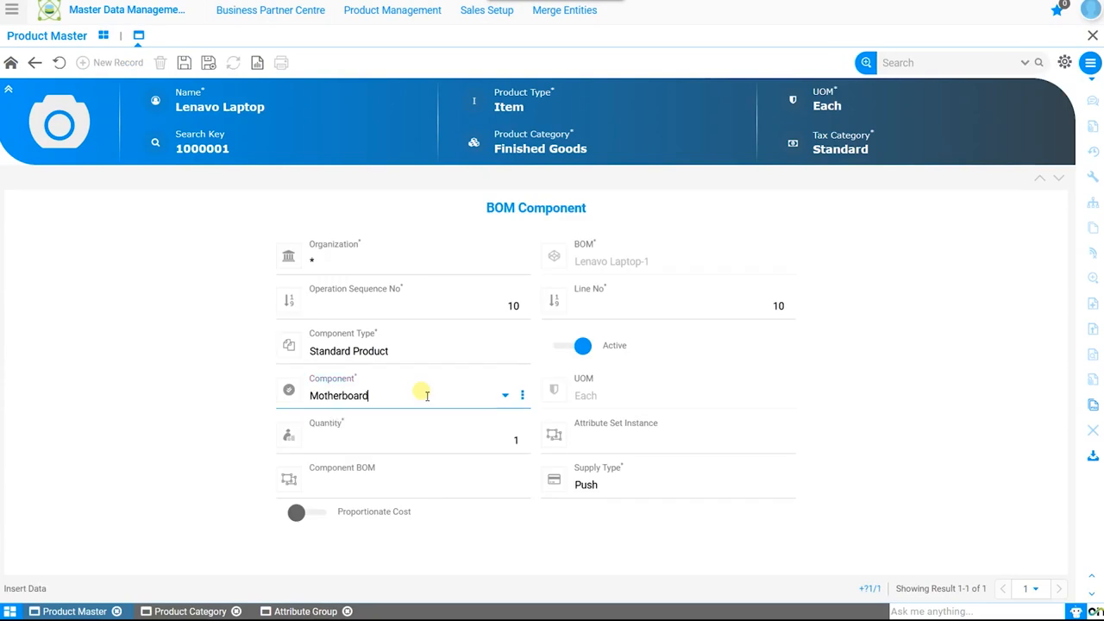
Review the Motherboard component's supply type, component type, sequence, quantity, attribute and component BOM fields, and save the component
left_click(728, 492)
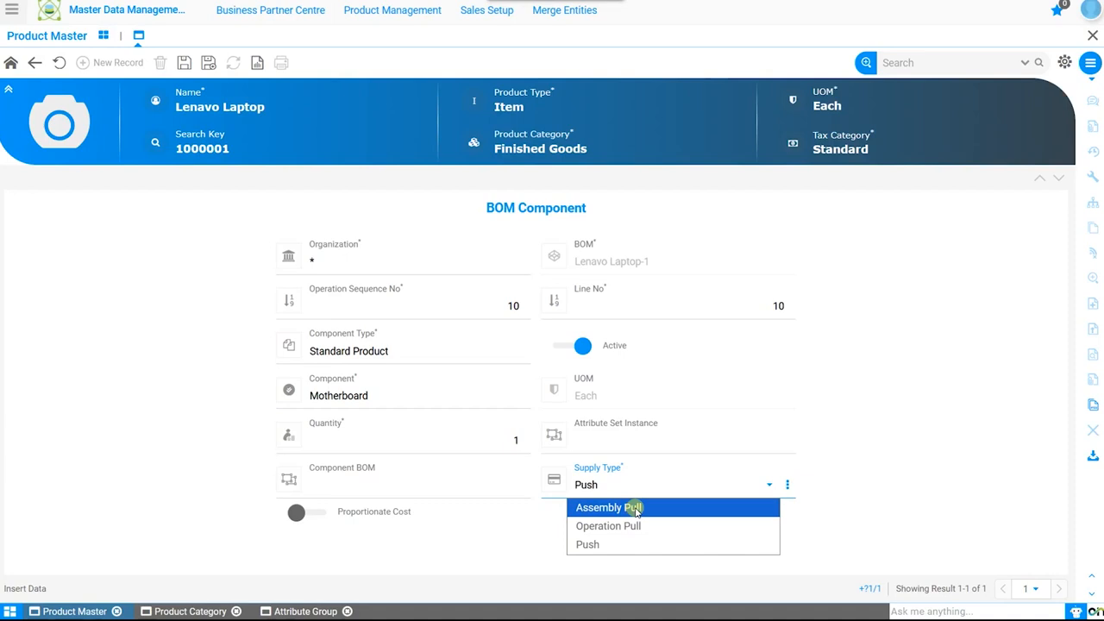
left_click(386, 350)
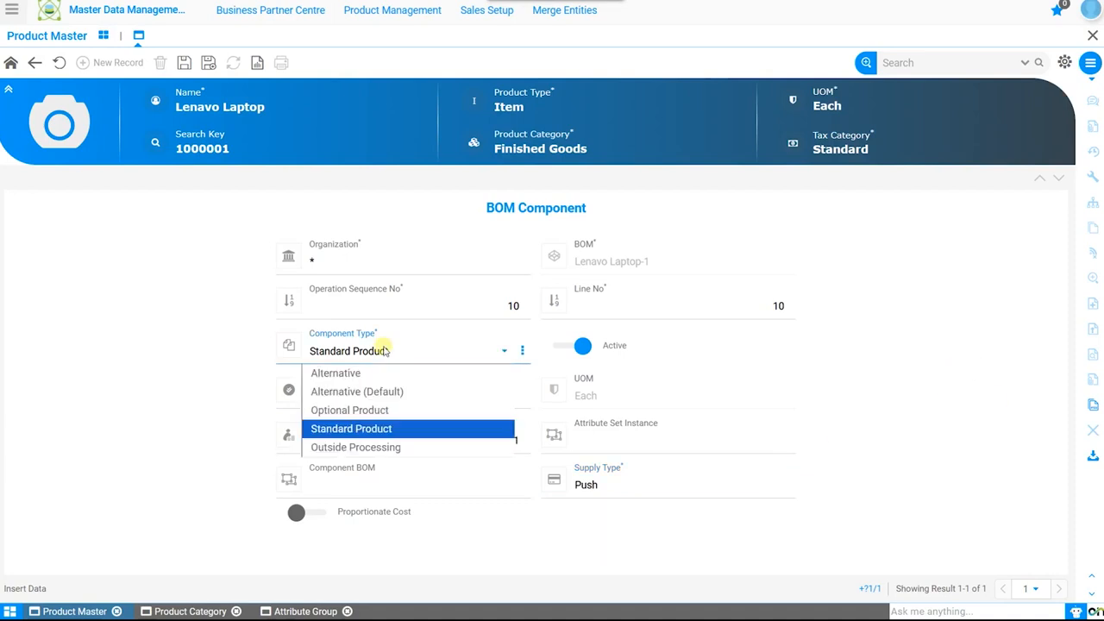
left_click(384, 349)
left_click(487, 303)
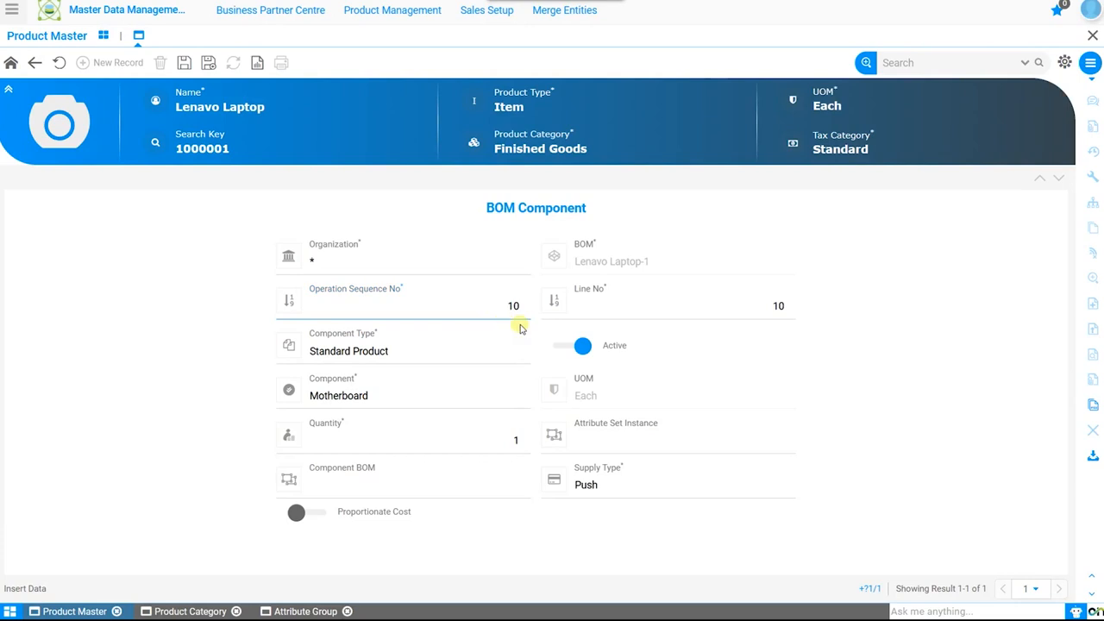
left_click(480, 445)
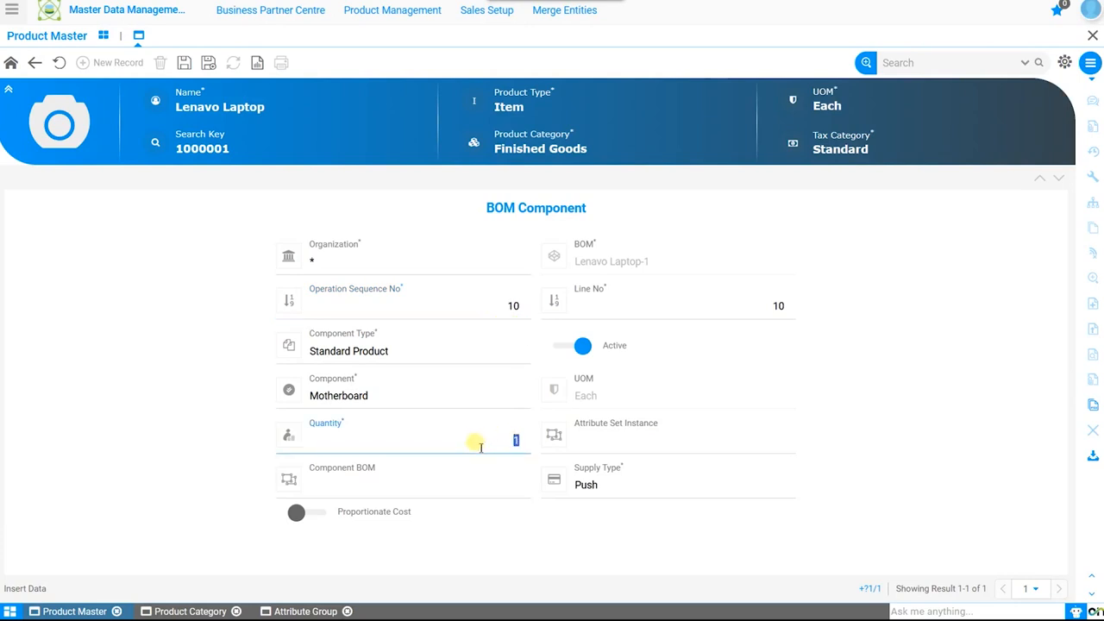
left_click(676, 441)
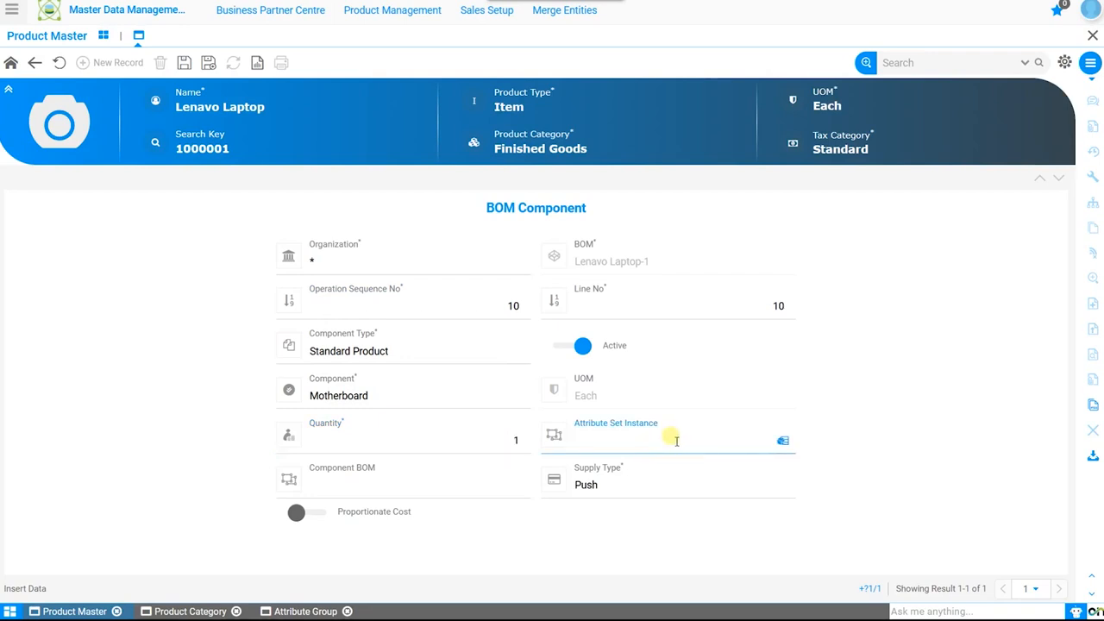
left_click(402, 475)
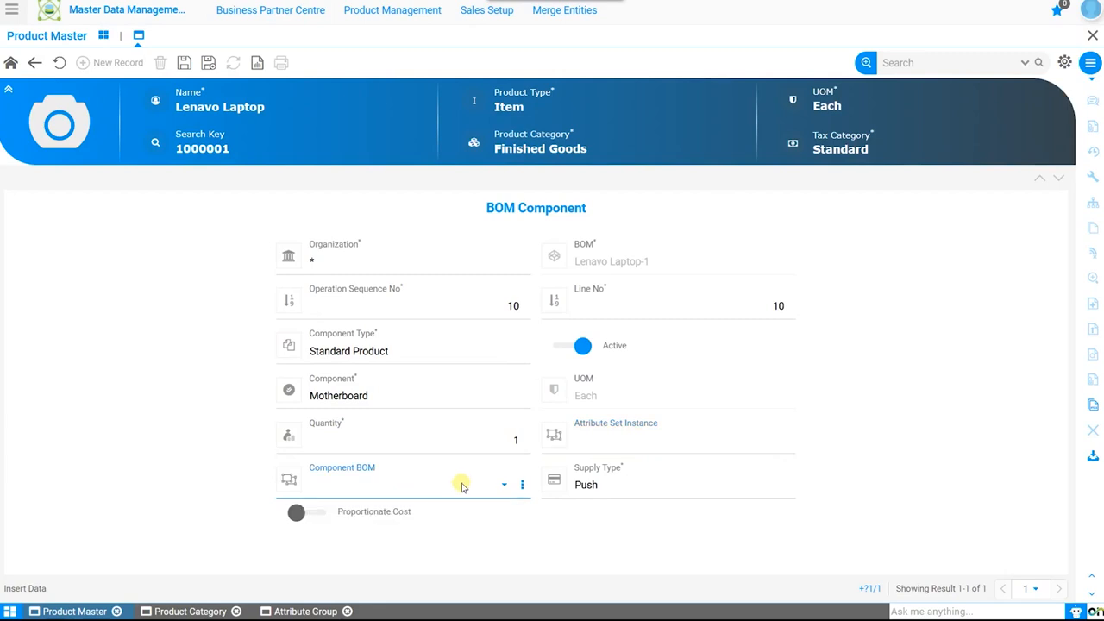
left_click(183, 63)
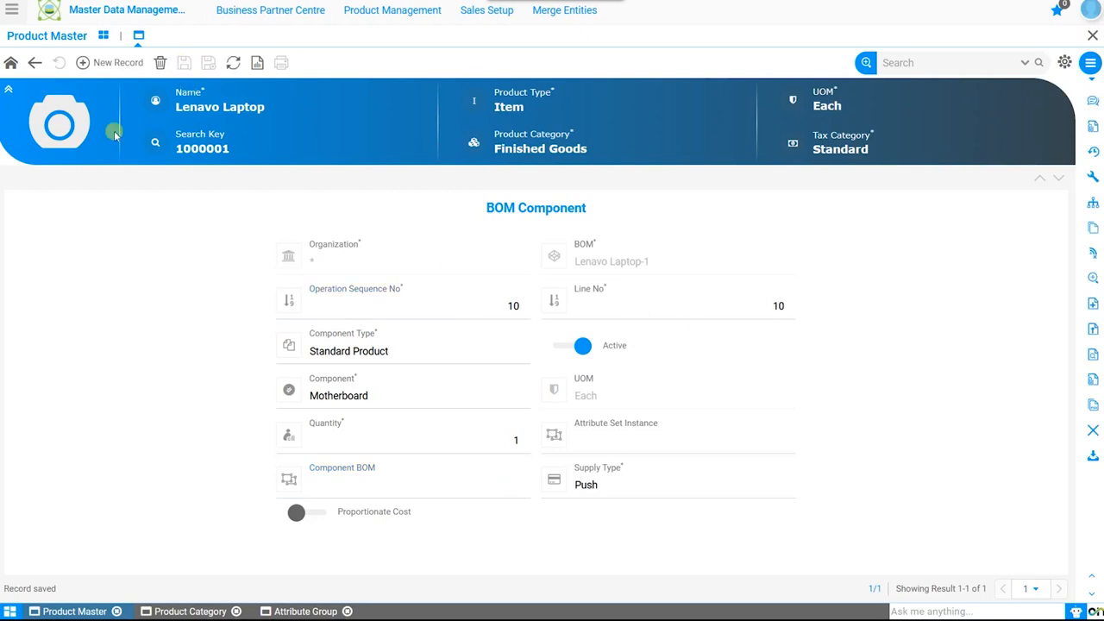
Return to the manufacturing details, process the Lenavo Laptop BOM for verification, and go back to the product record
left_click(33, 62)
left_click(32, 62)
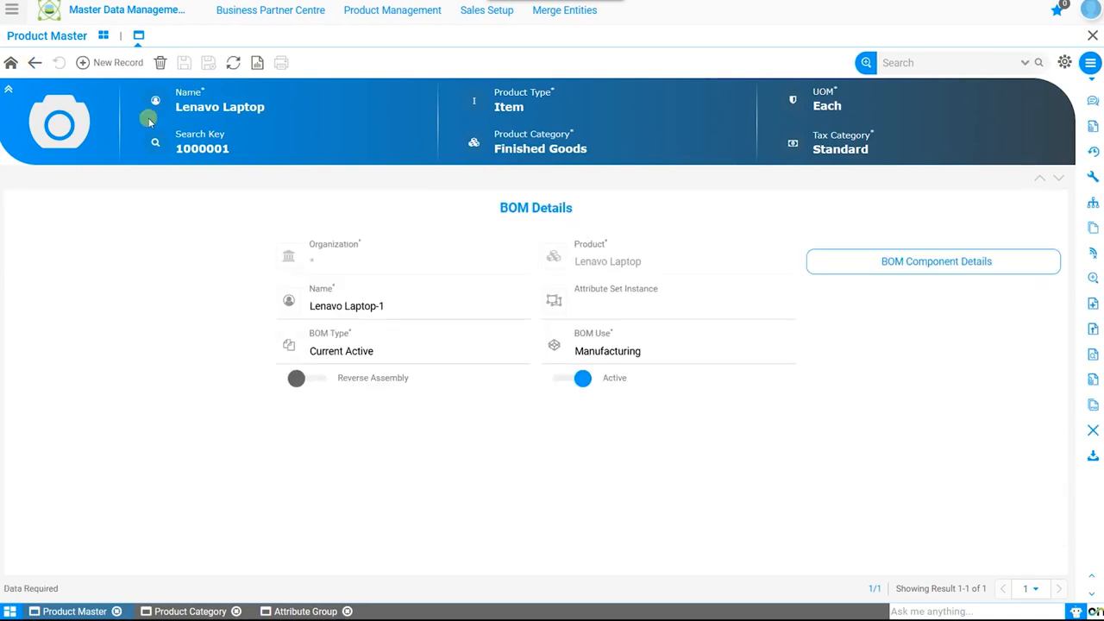
left_click(36, 63)
left_click(38, 64)
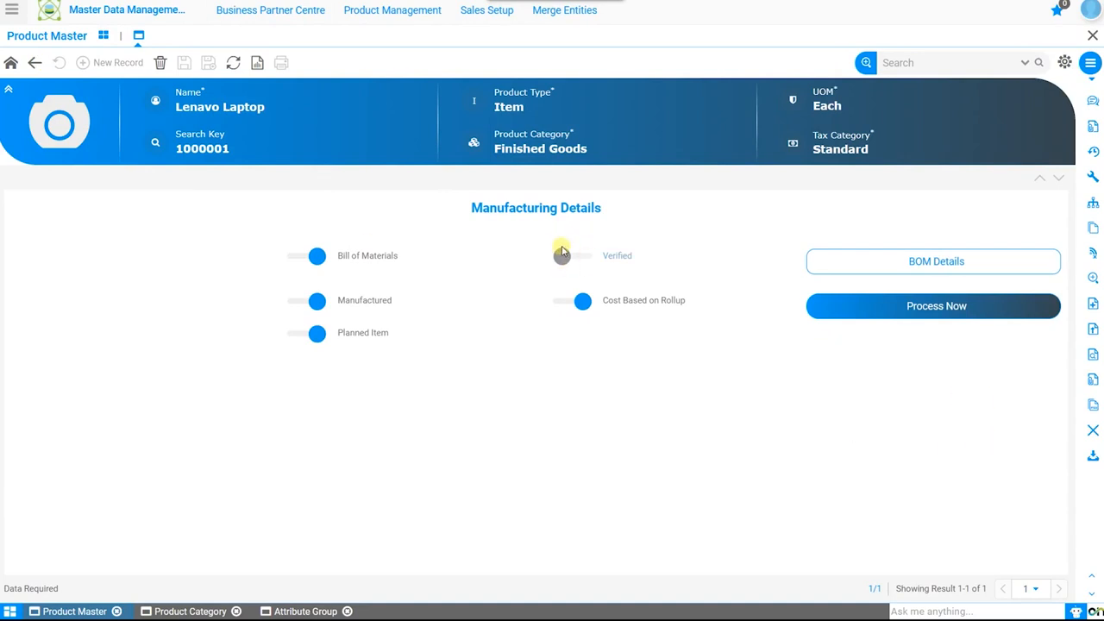
left_click(562, 252)
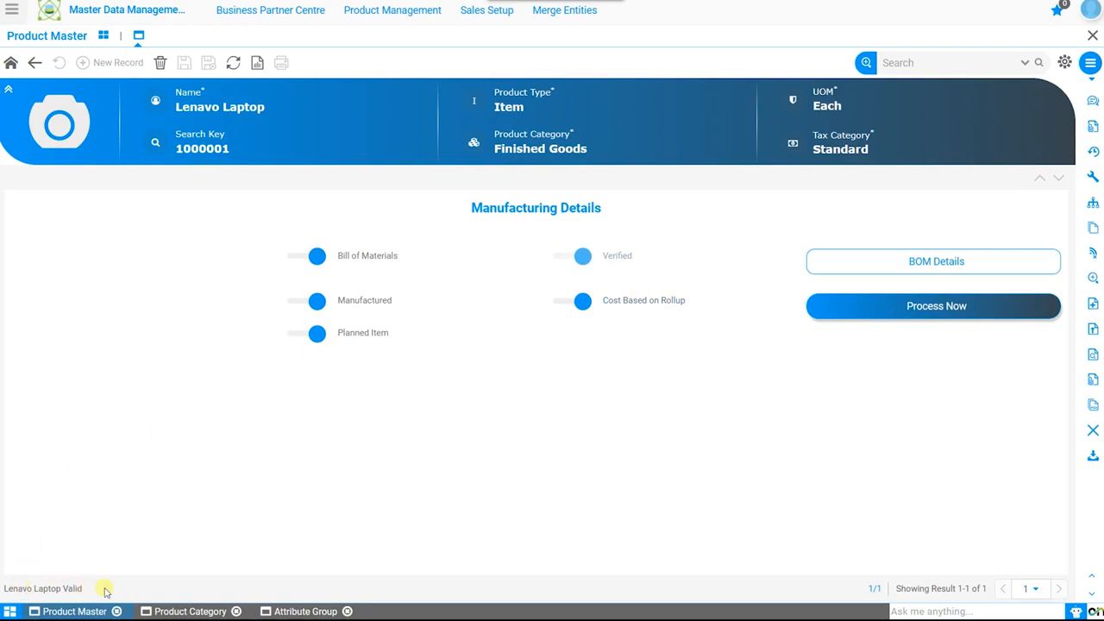
left_click(12, 65)
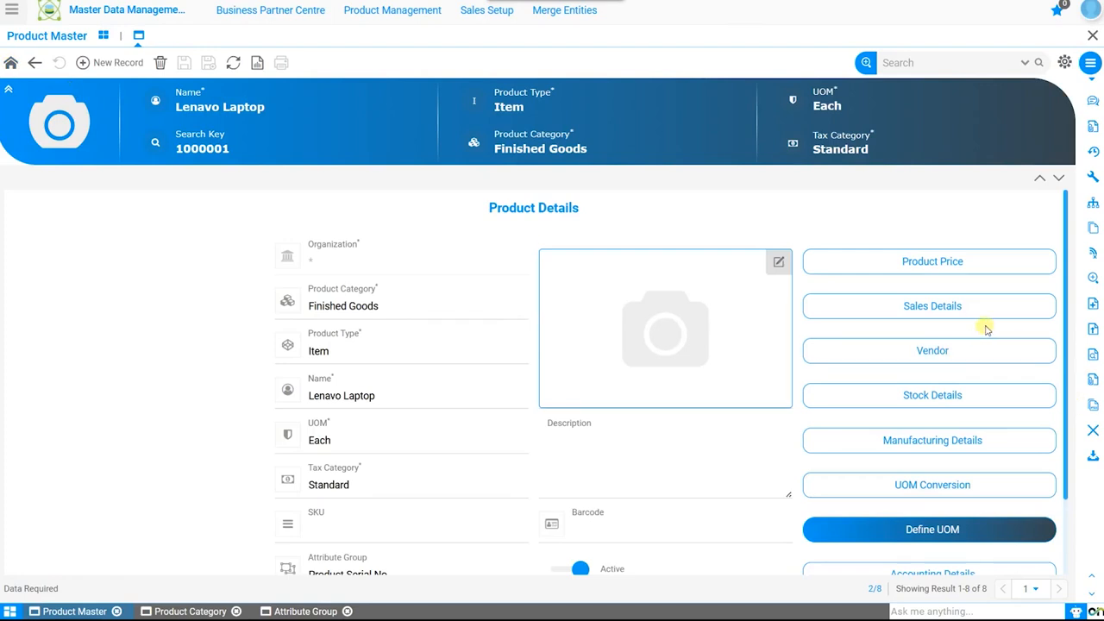
scroll(986, 328, "down", 1)
left_click(929, 412)
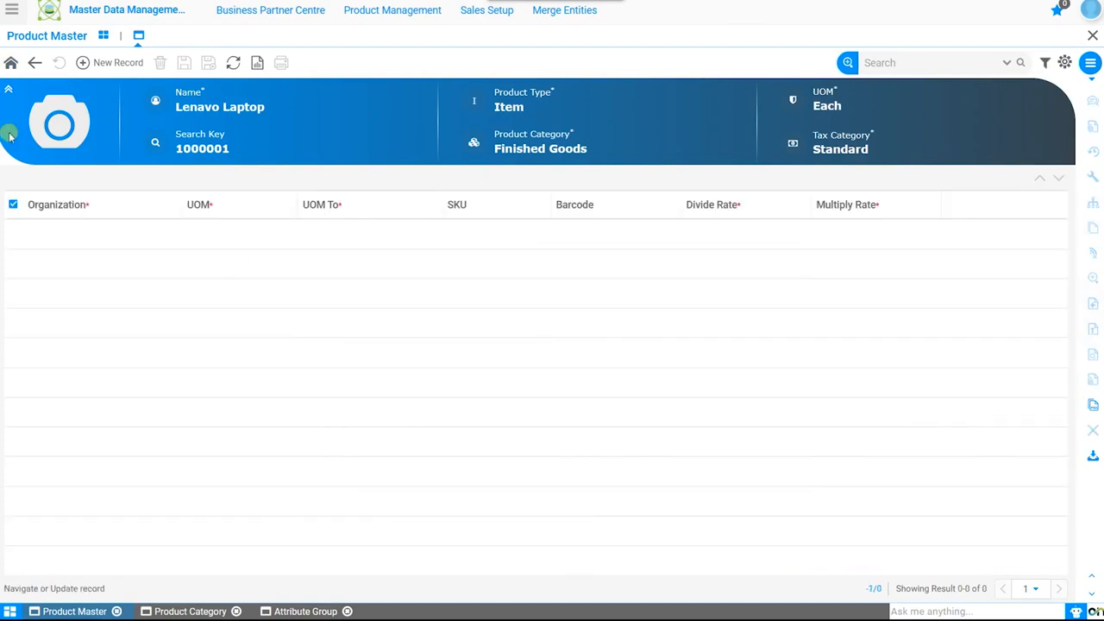
left_click(116, 63)
left_click(440, 302)
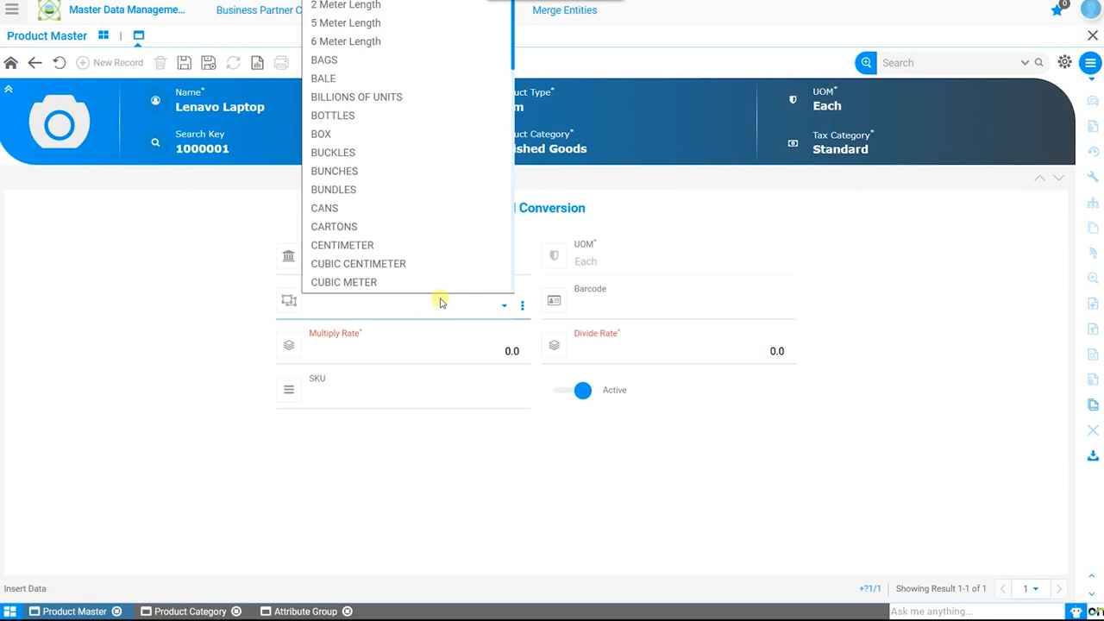
left_click(440, 302)
left_click(59, 64)
left_click(14, 65)
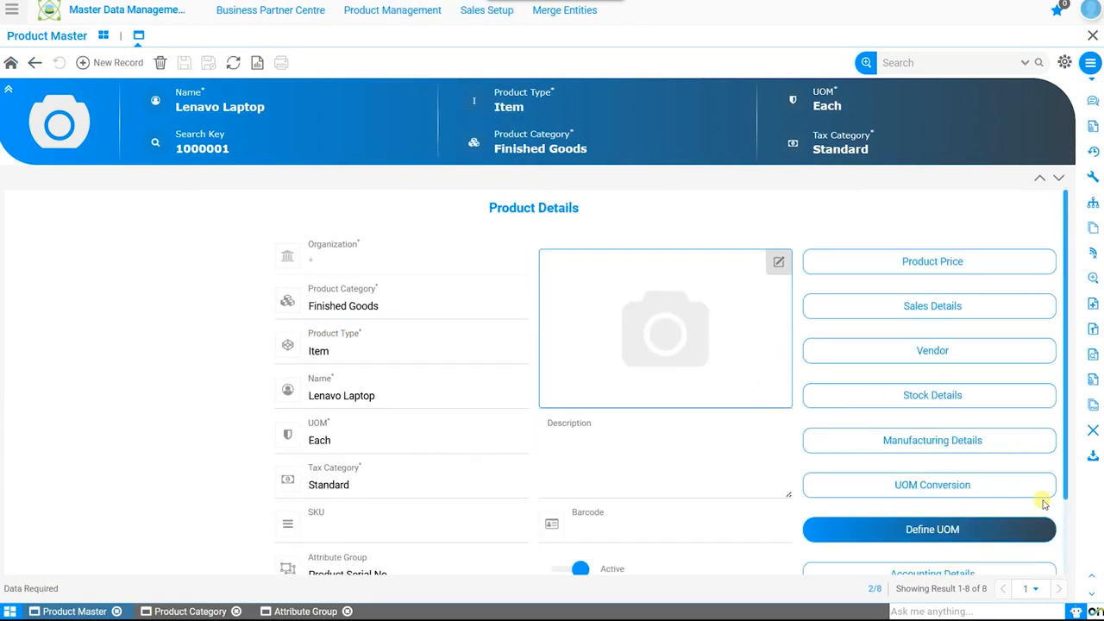
Open the UOM setup for the Lenavo Laptop and set the purchasing unit to DOZEN with 12 stocking units in one purchasing unit
left_click(1030, 528)
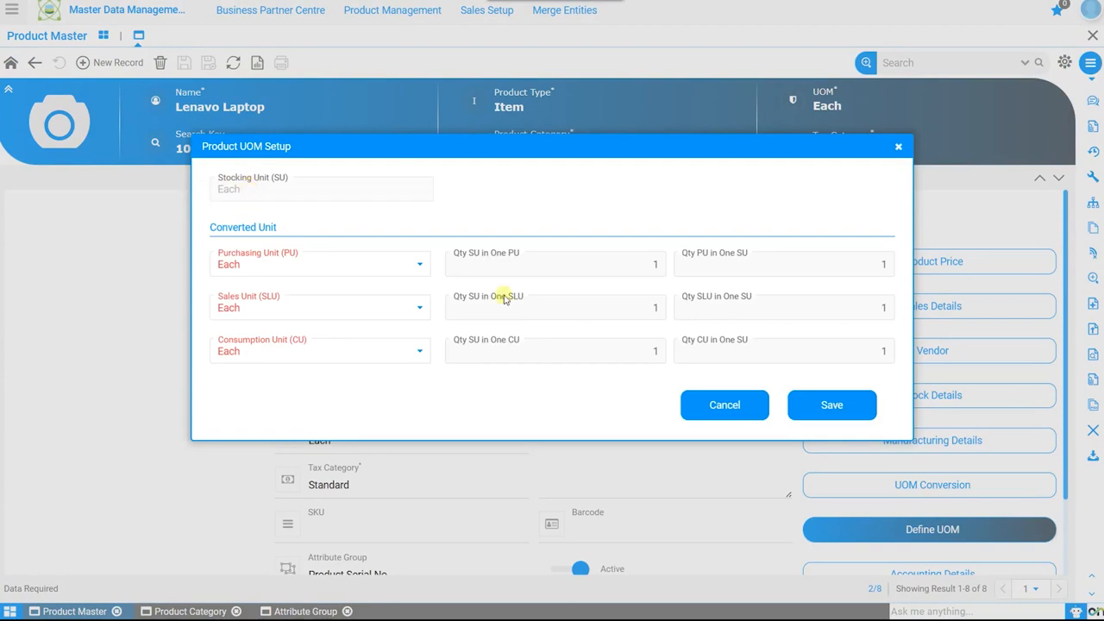
left_click(296, 271)
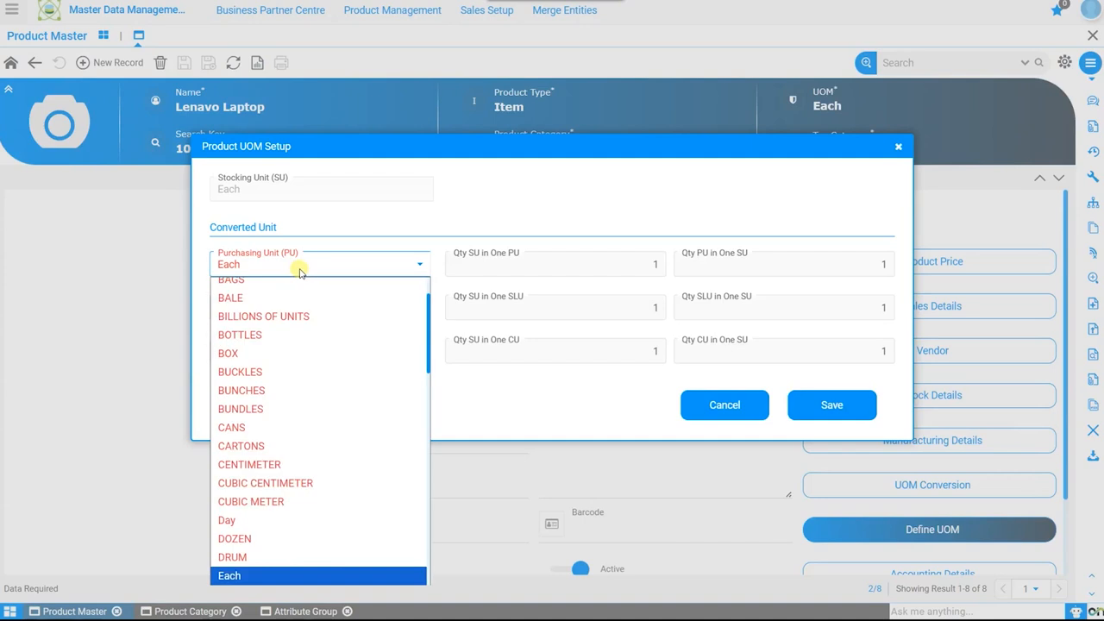
left_click(283, 536)
left_click(515, 253)
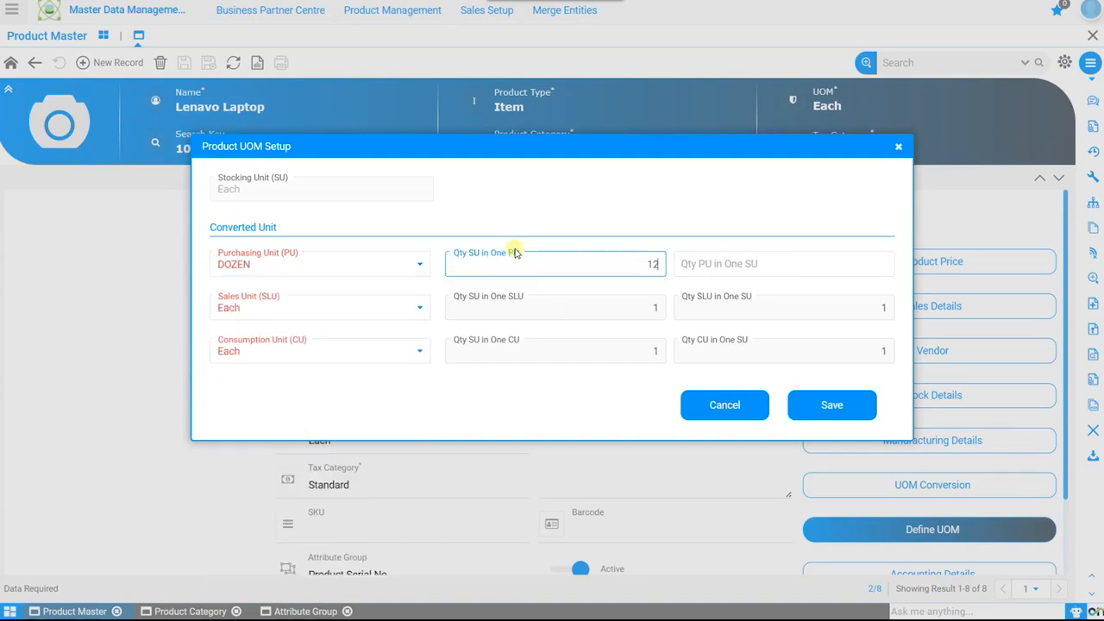
left_click(683, 254)
Set the sales unit to DOZEN with 12 stocking units in one sales unit, and save the UOM setup
left_click(369, 308)
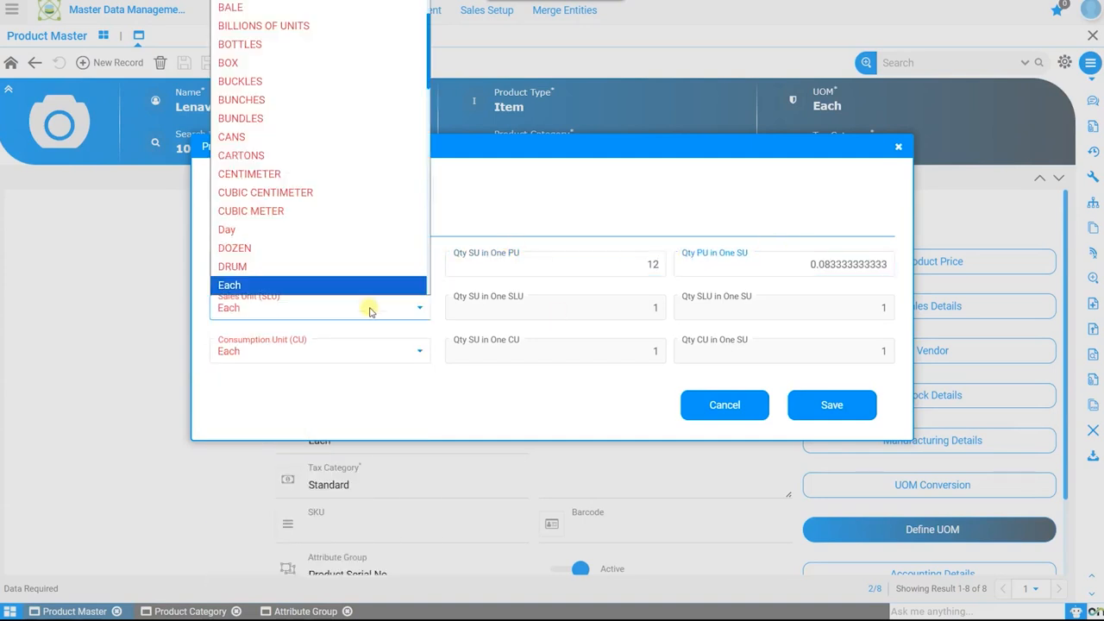
left_click(302, 248)
left_click(620, 308)
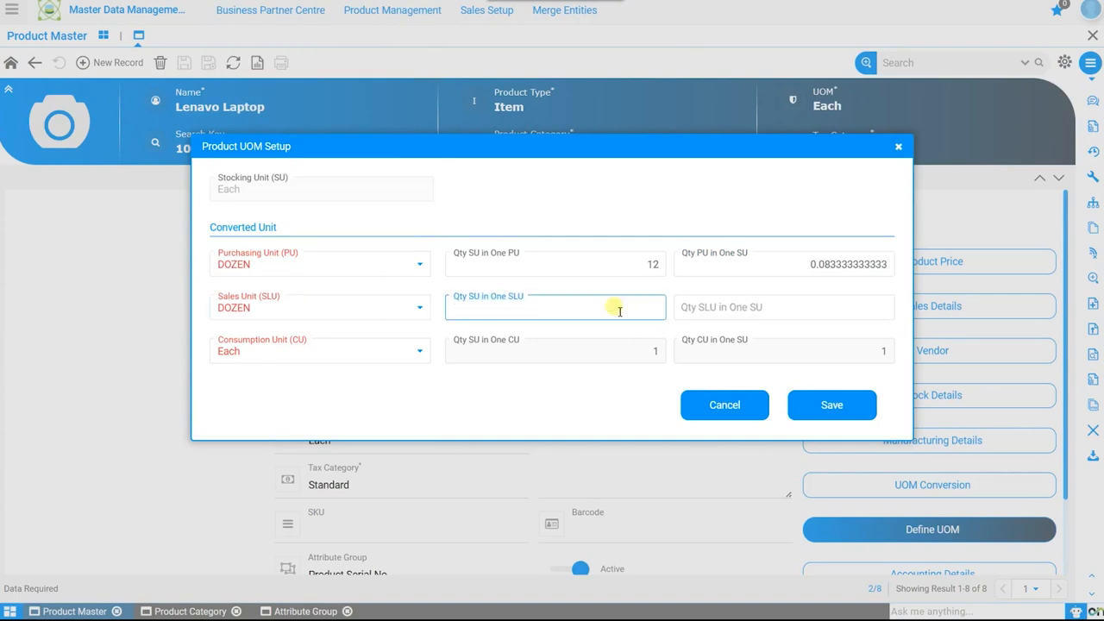
left_click(621, 357)
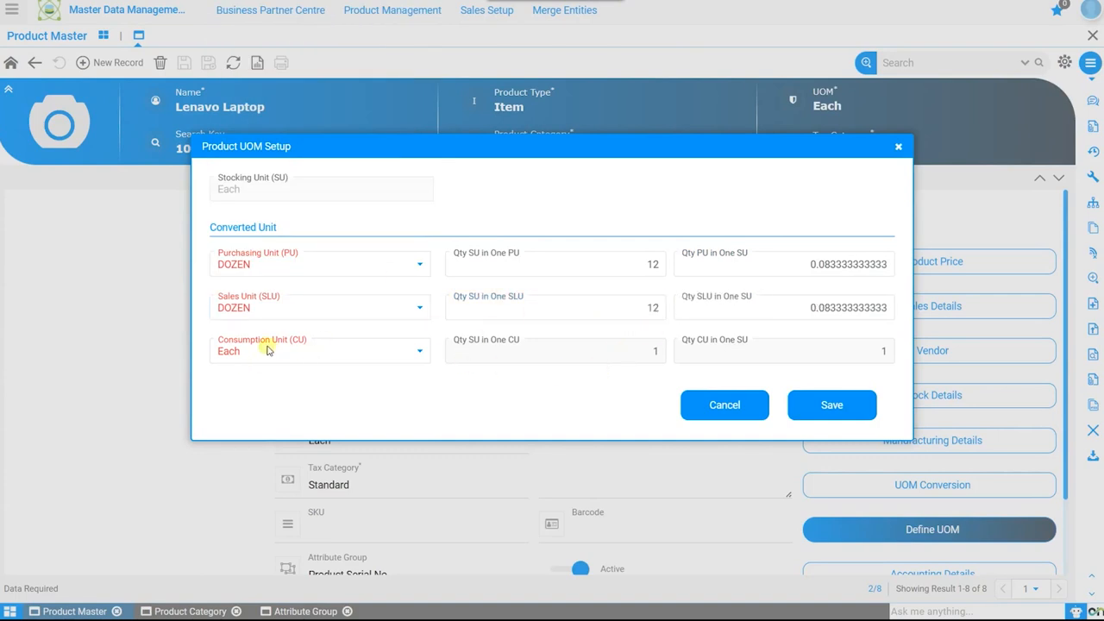
left_click(833, 414)
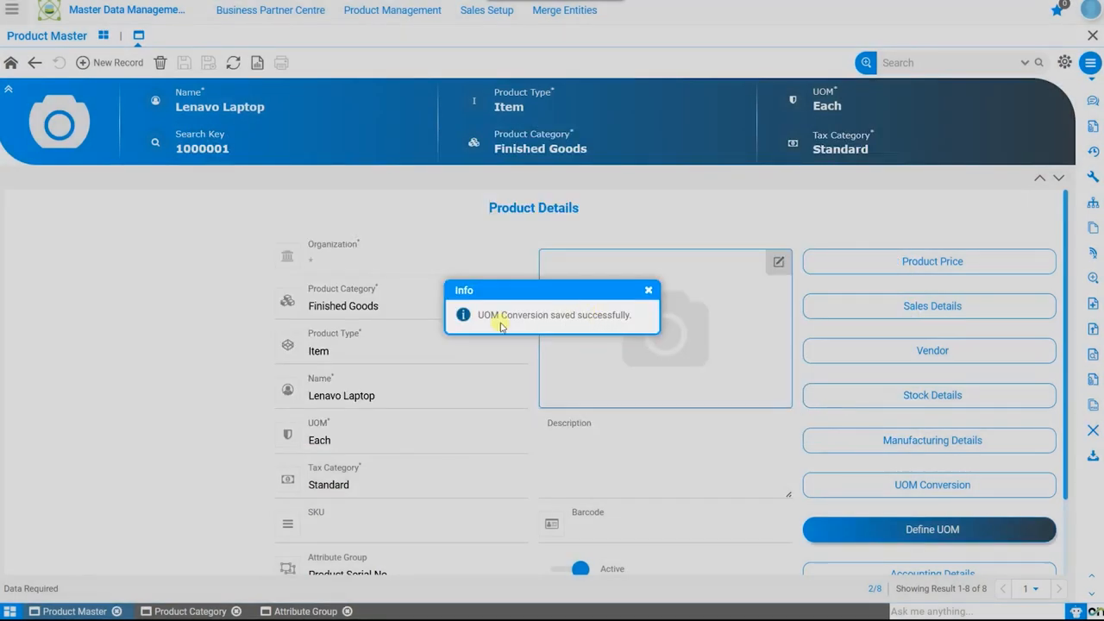
left_click(649, 291)
Review the Lenavo Laptop's accounting defaults and parameter combinations in the accounting details, and return to the product record
left_click(910, 486)
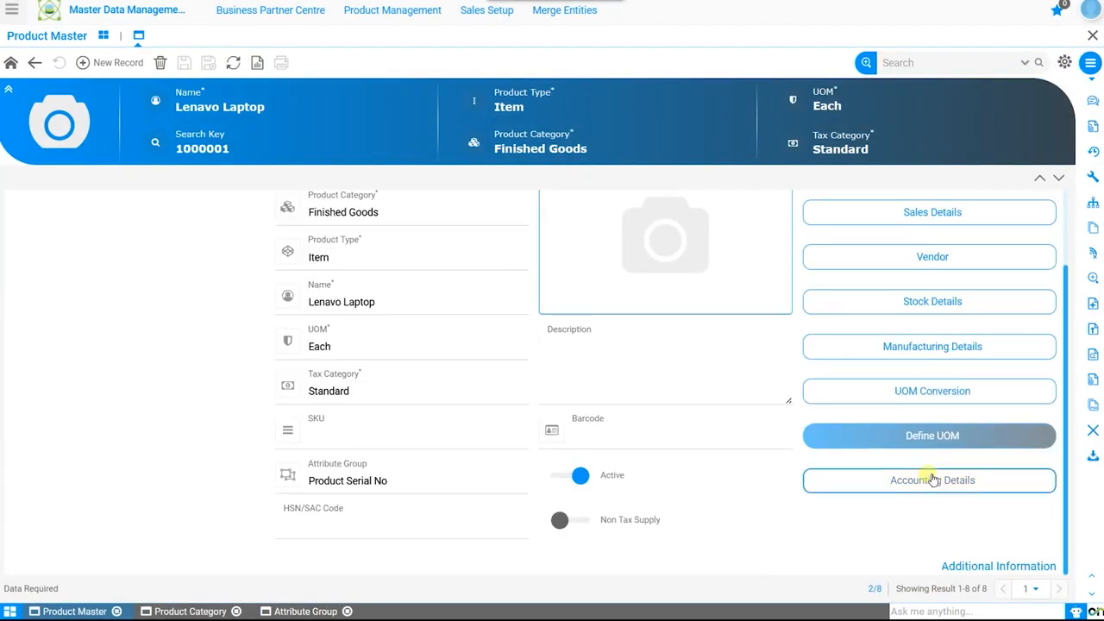
left_click(930, 485)
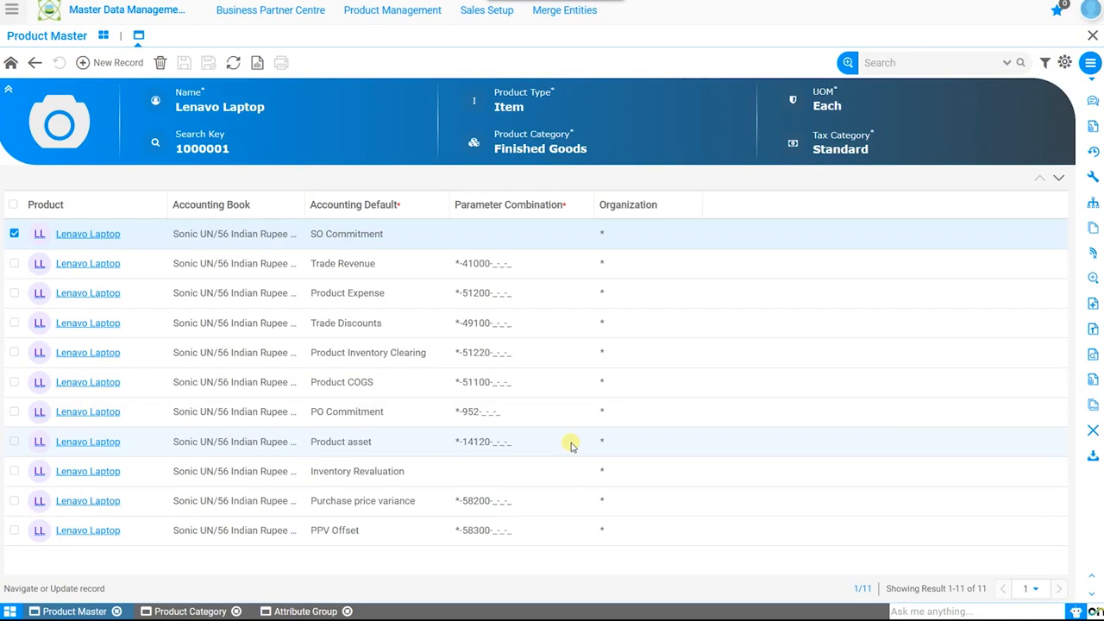
left_click(11, 67)
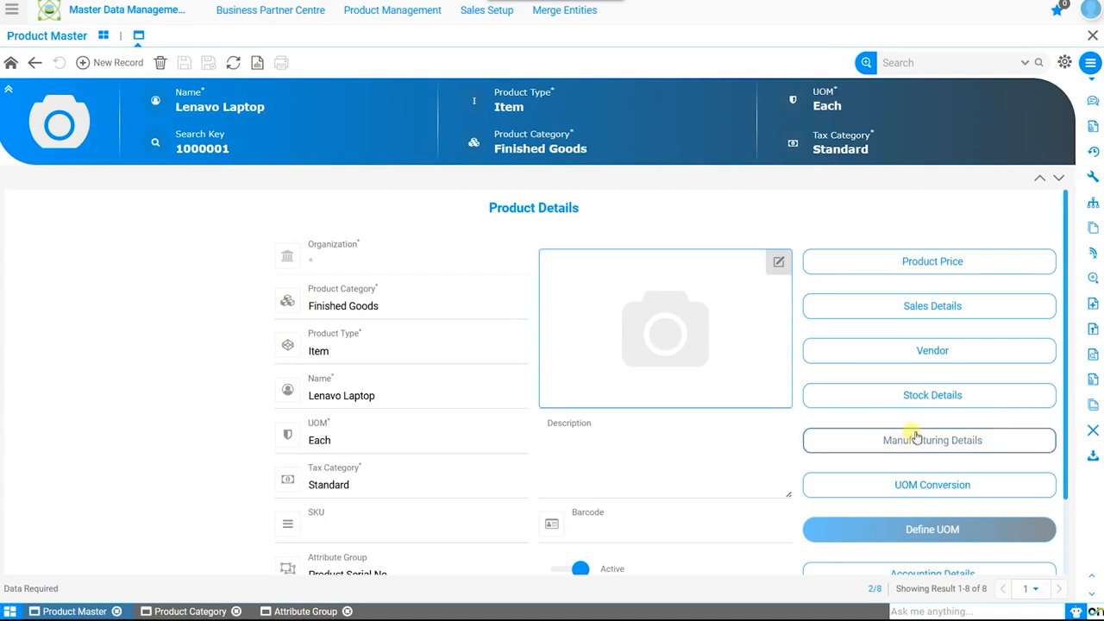